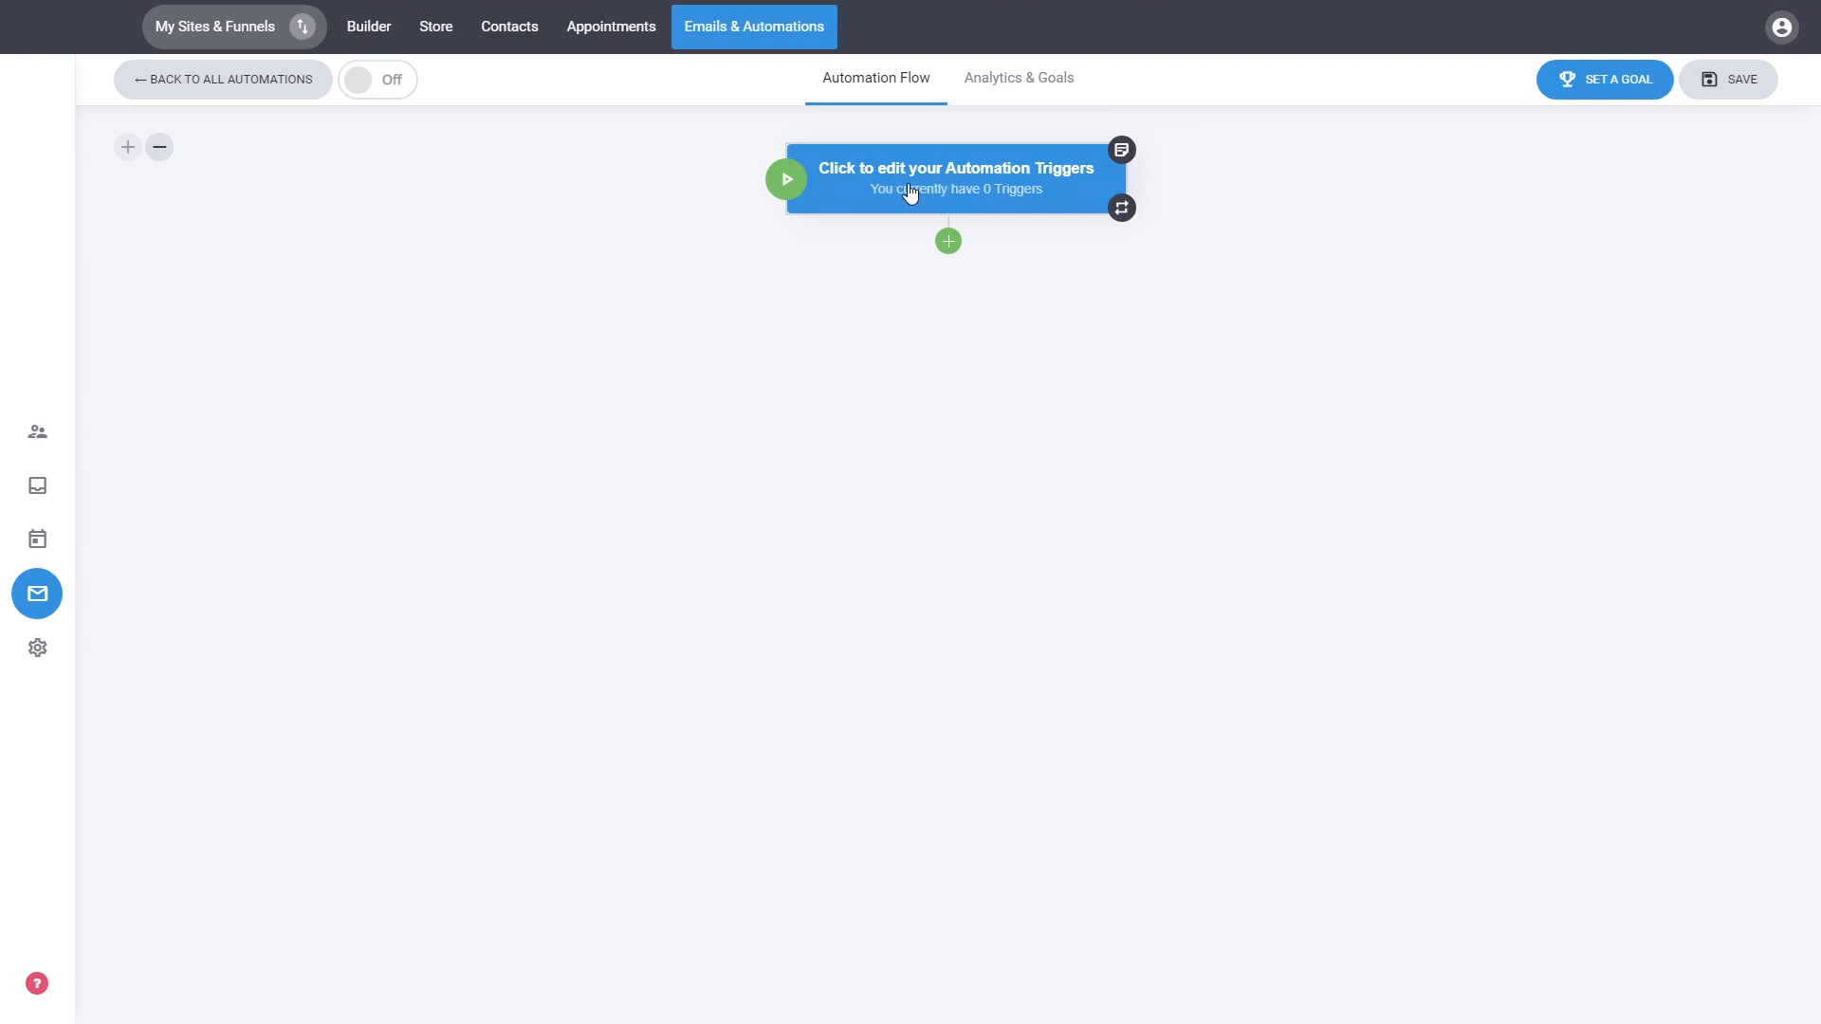
- Add an automation trigger that starts when a contact is added to the Default list
{"action": "left_click", "coordinate": [930, 188]}
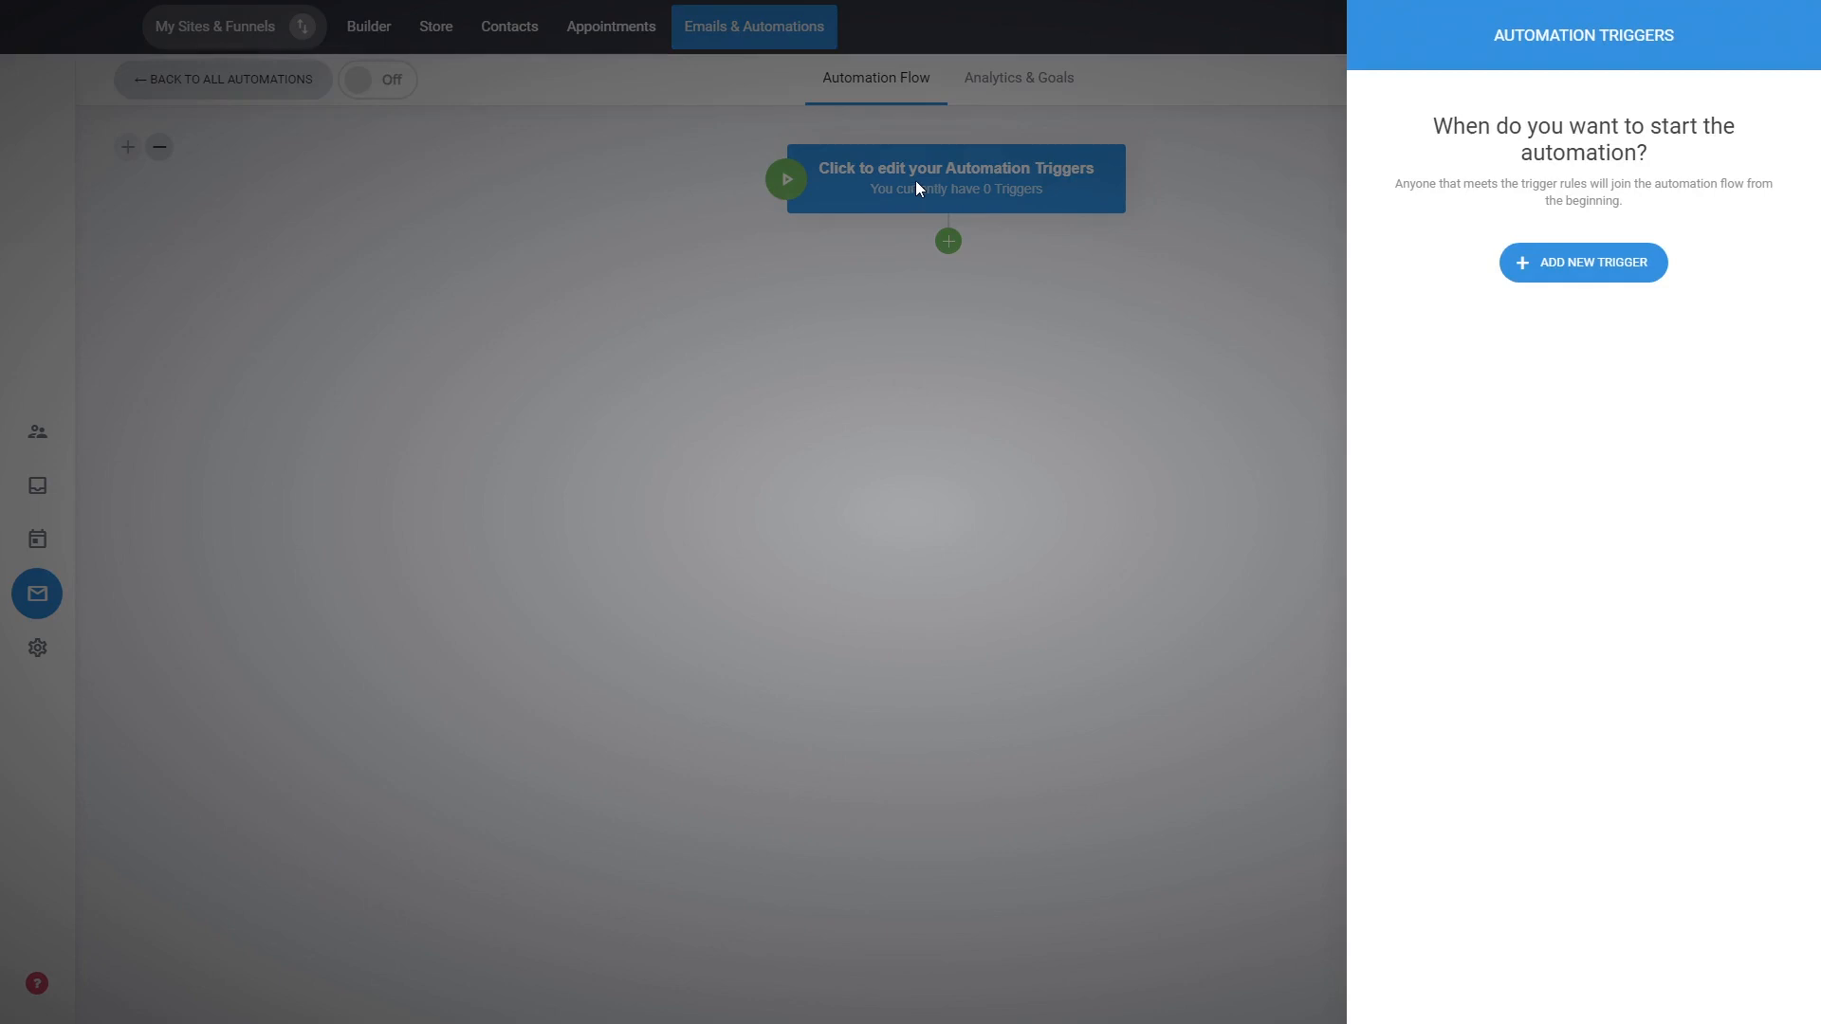
{"action": "left_click", "coordinate": [1597, 262]}
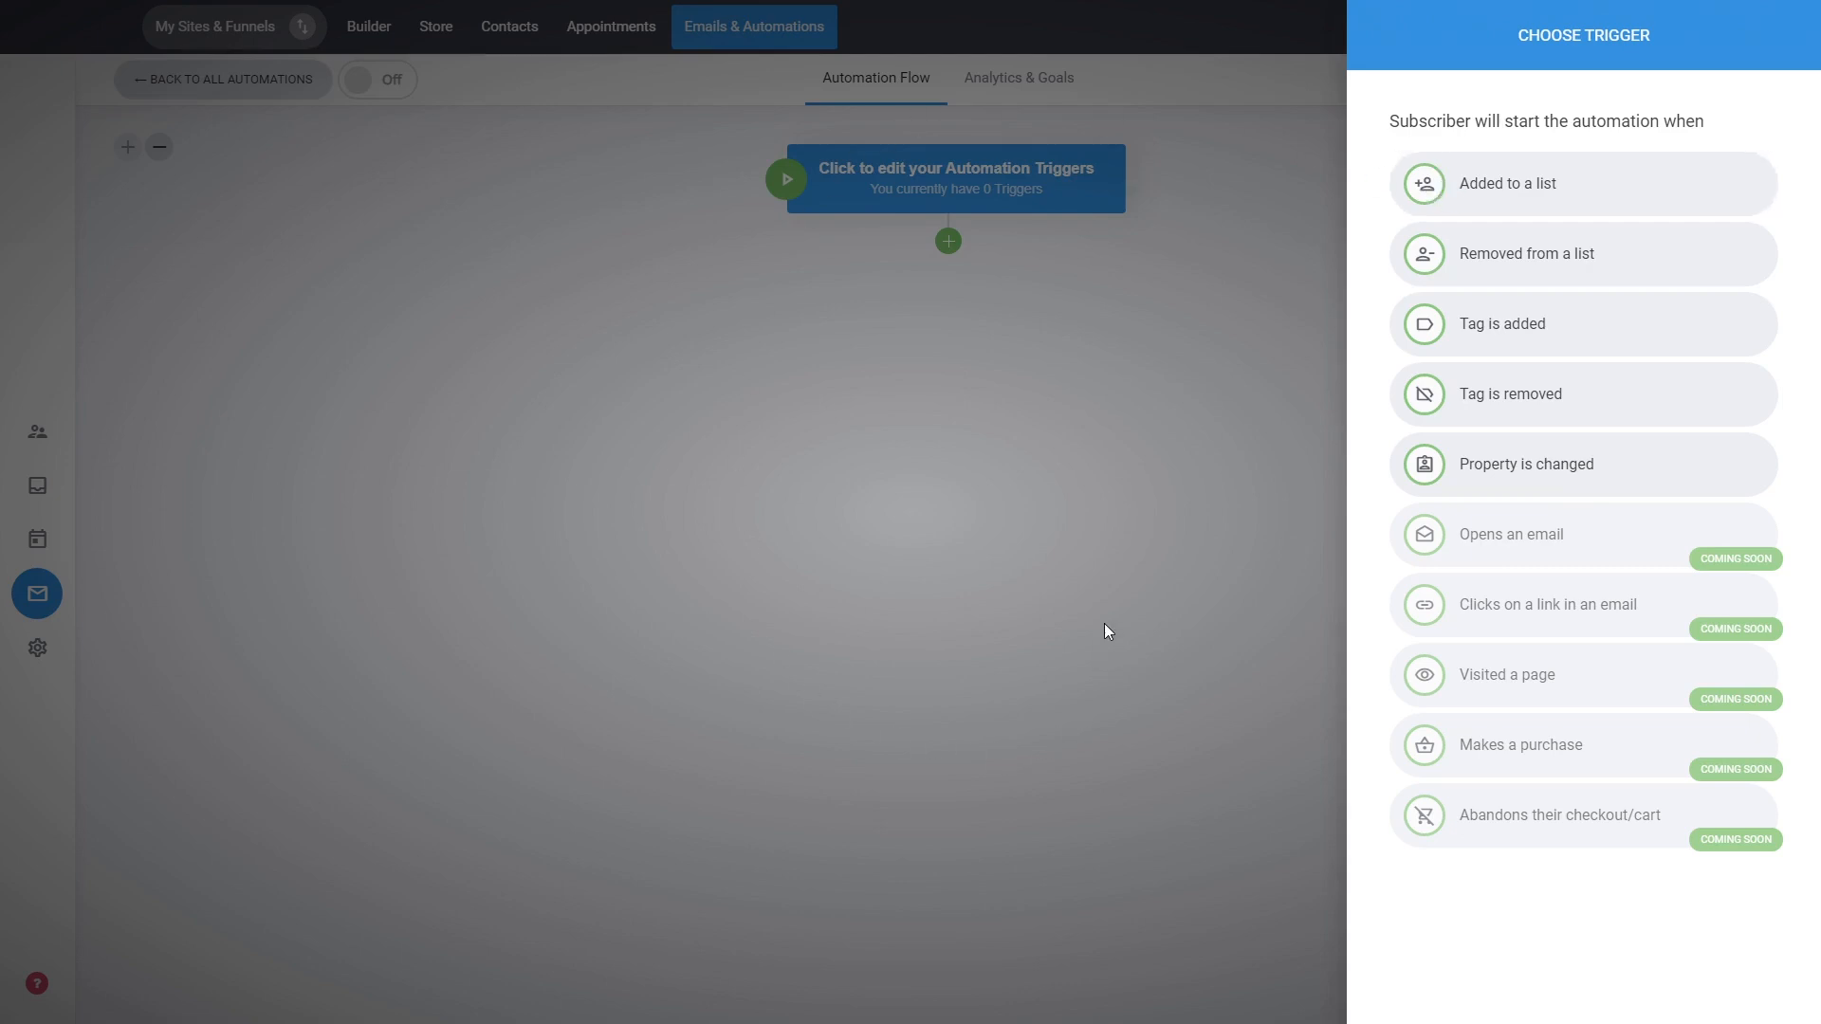
{"action": "left_click", "coordinate": [1546, 184]}
{"action": "left_click", "coordinate": [1513, 193]}
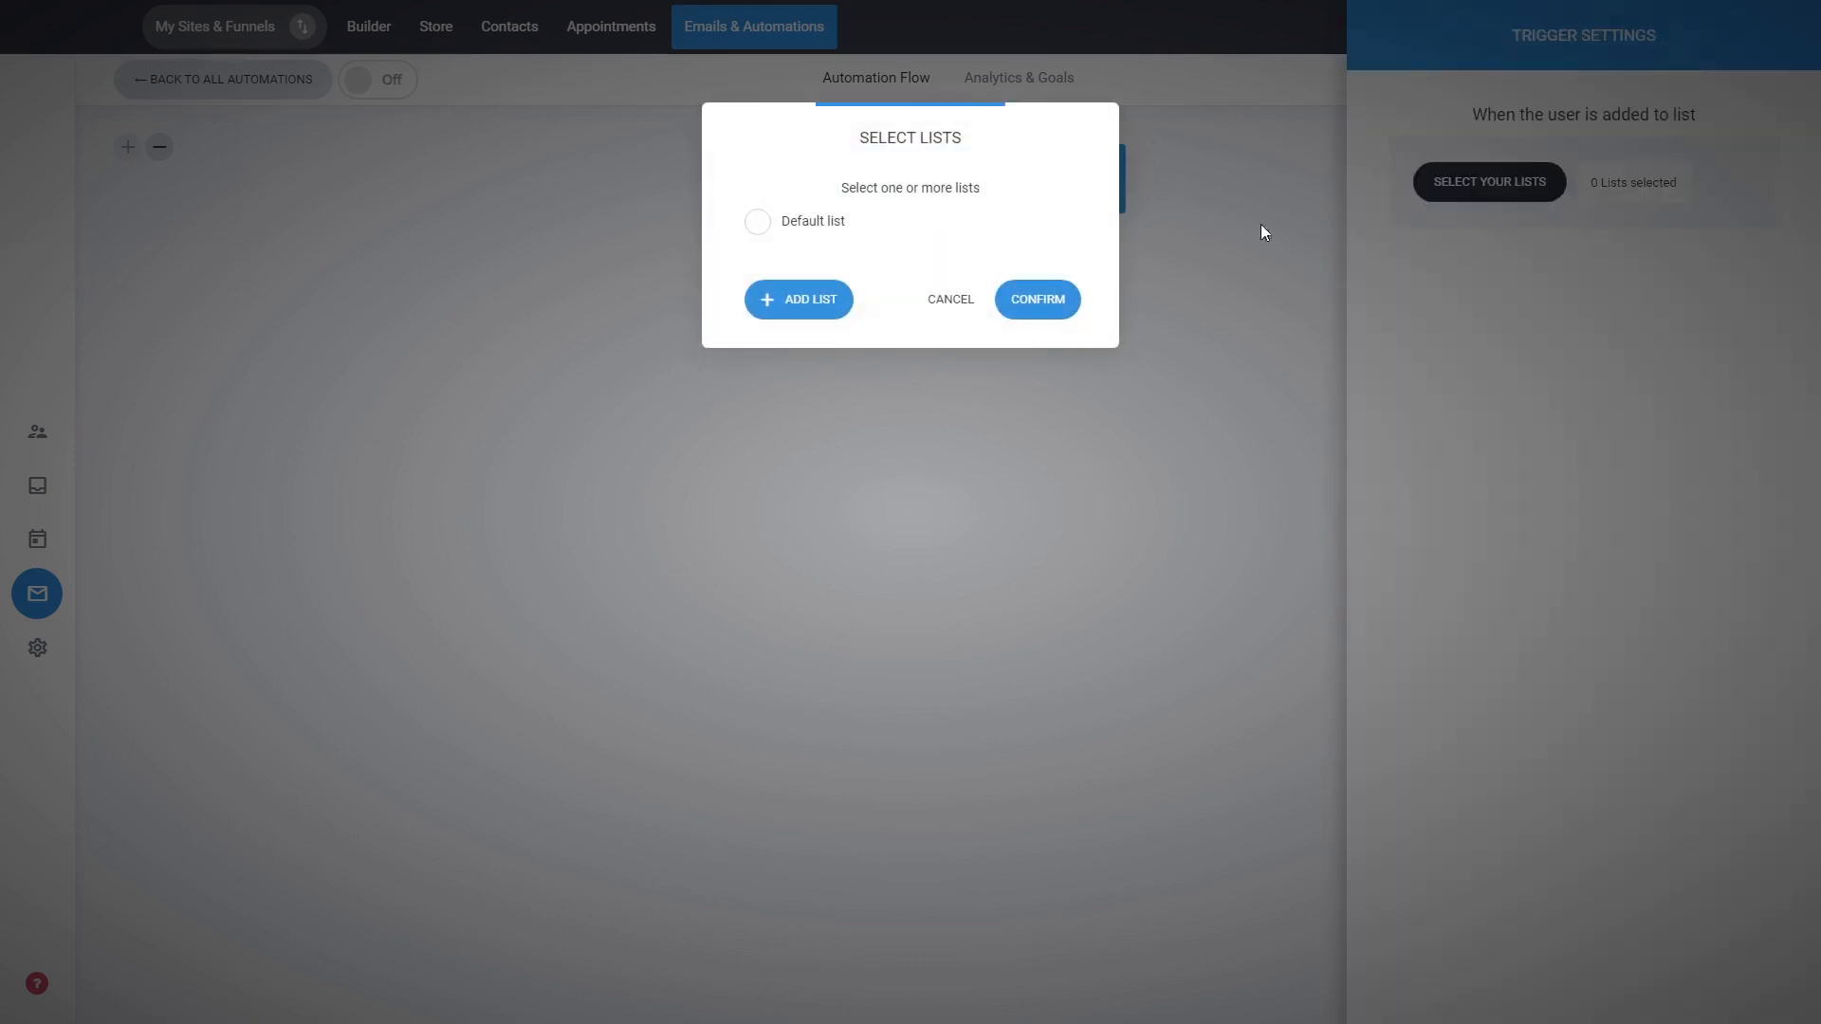
{"action": "left_click", "coordinate": [812, 227]}
{"action": "left_click", "coordinate": [1007, 298]}
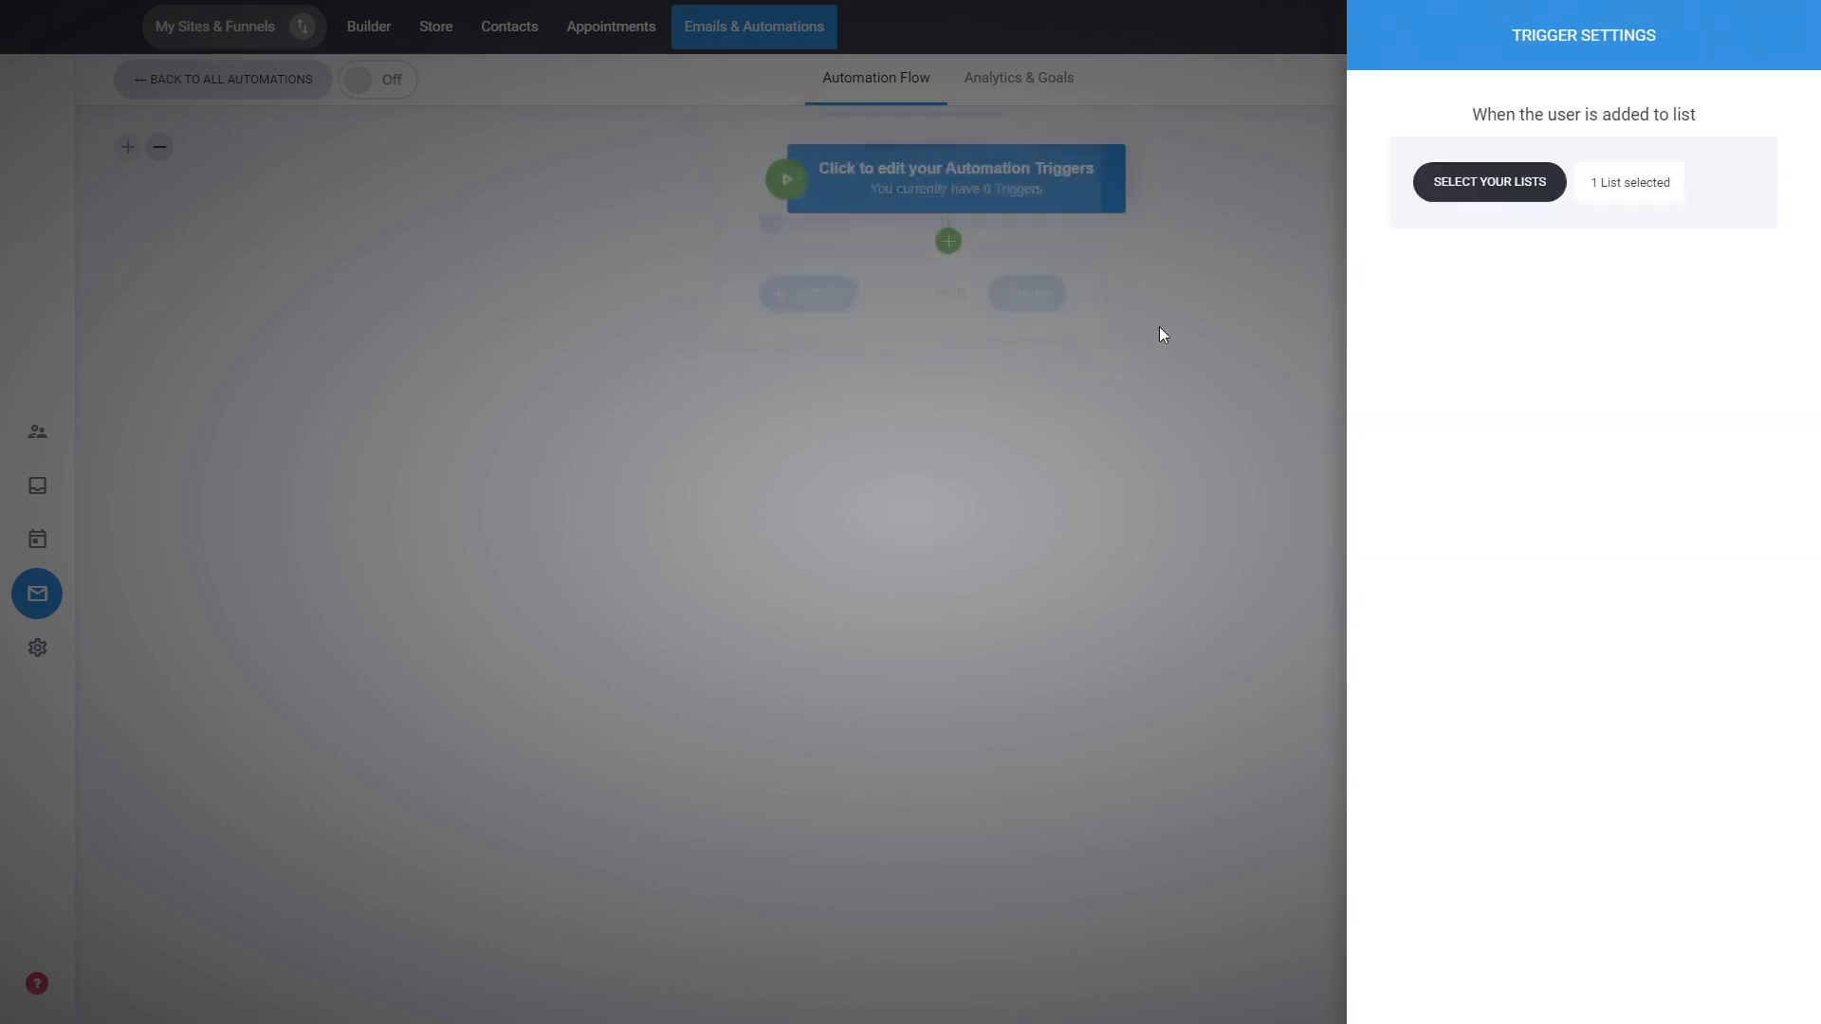
{"action": "left_click", "coordinate": [1210, 337]}
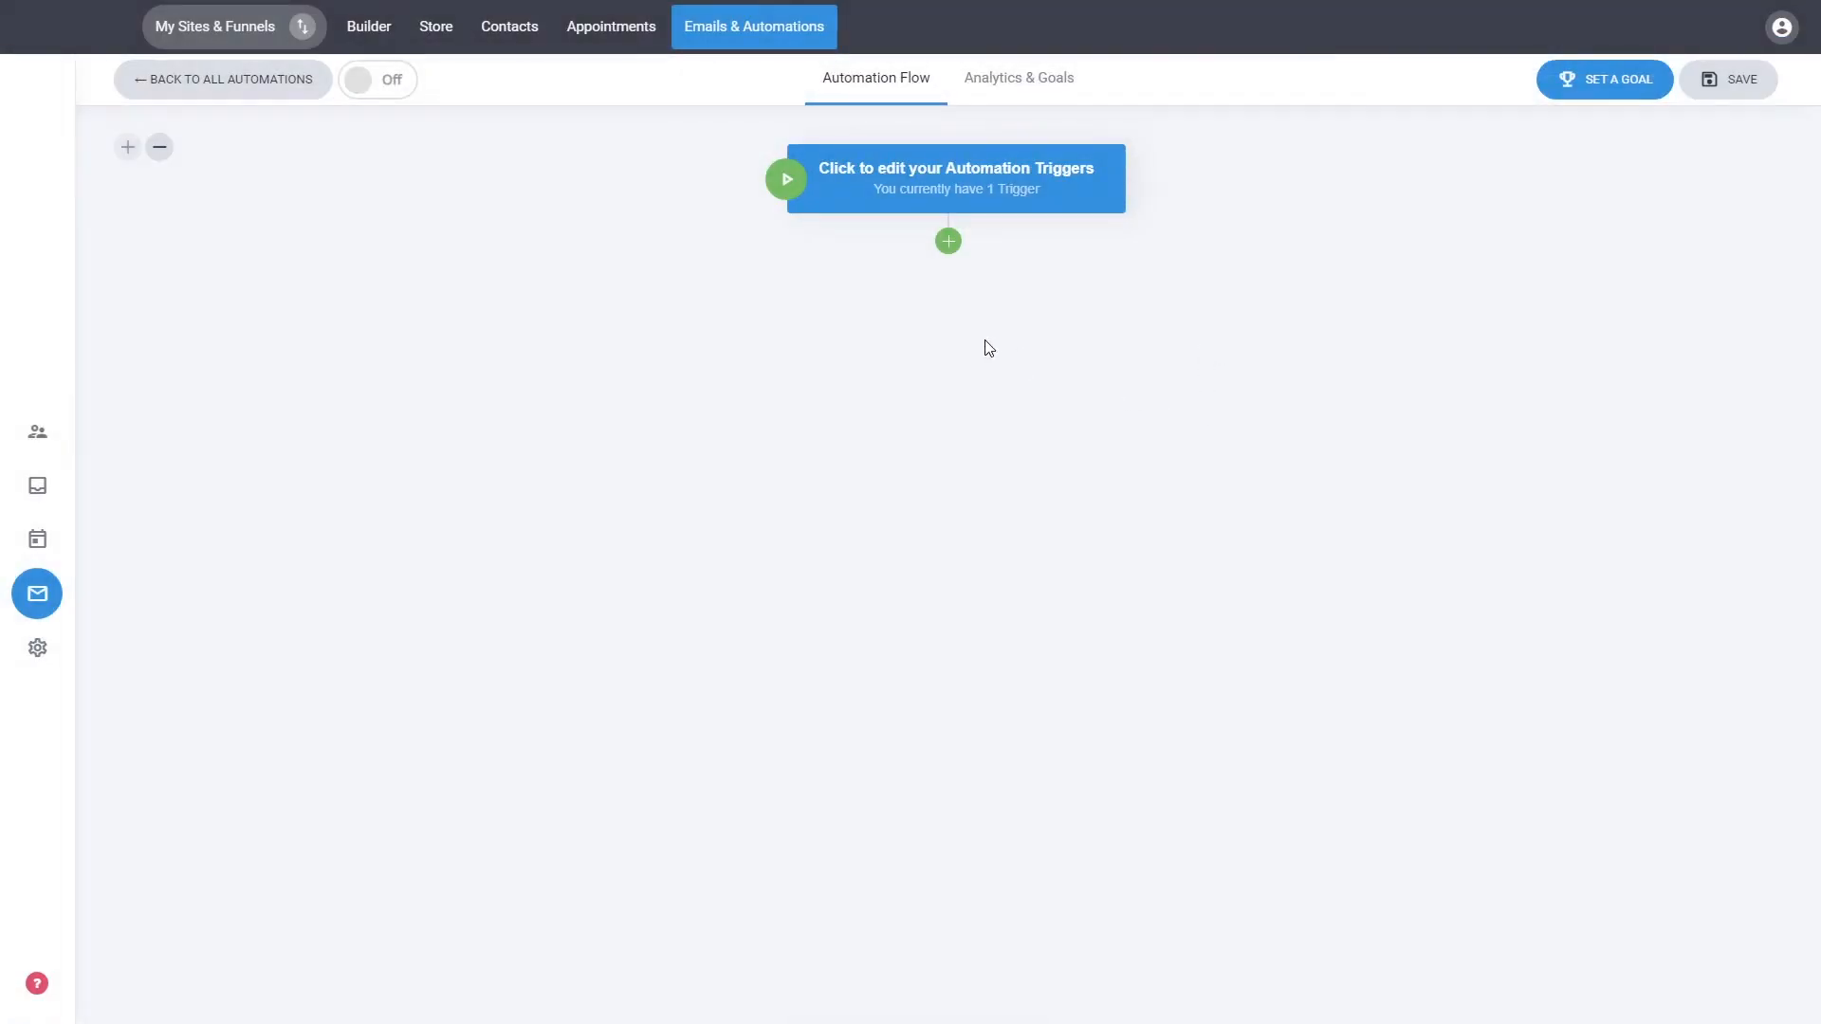
- Add a Send Email step after the trigger with the subject "111" and start building its email
{"action": "left_click", "coordinate": [947, 245]}
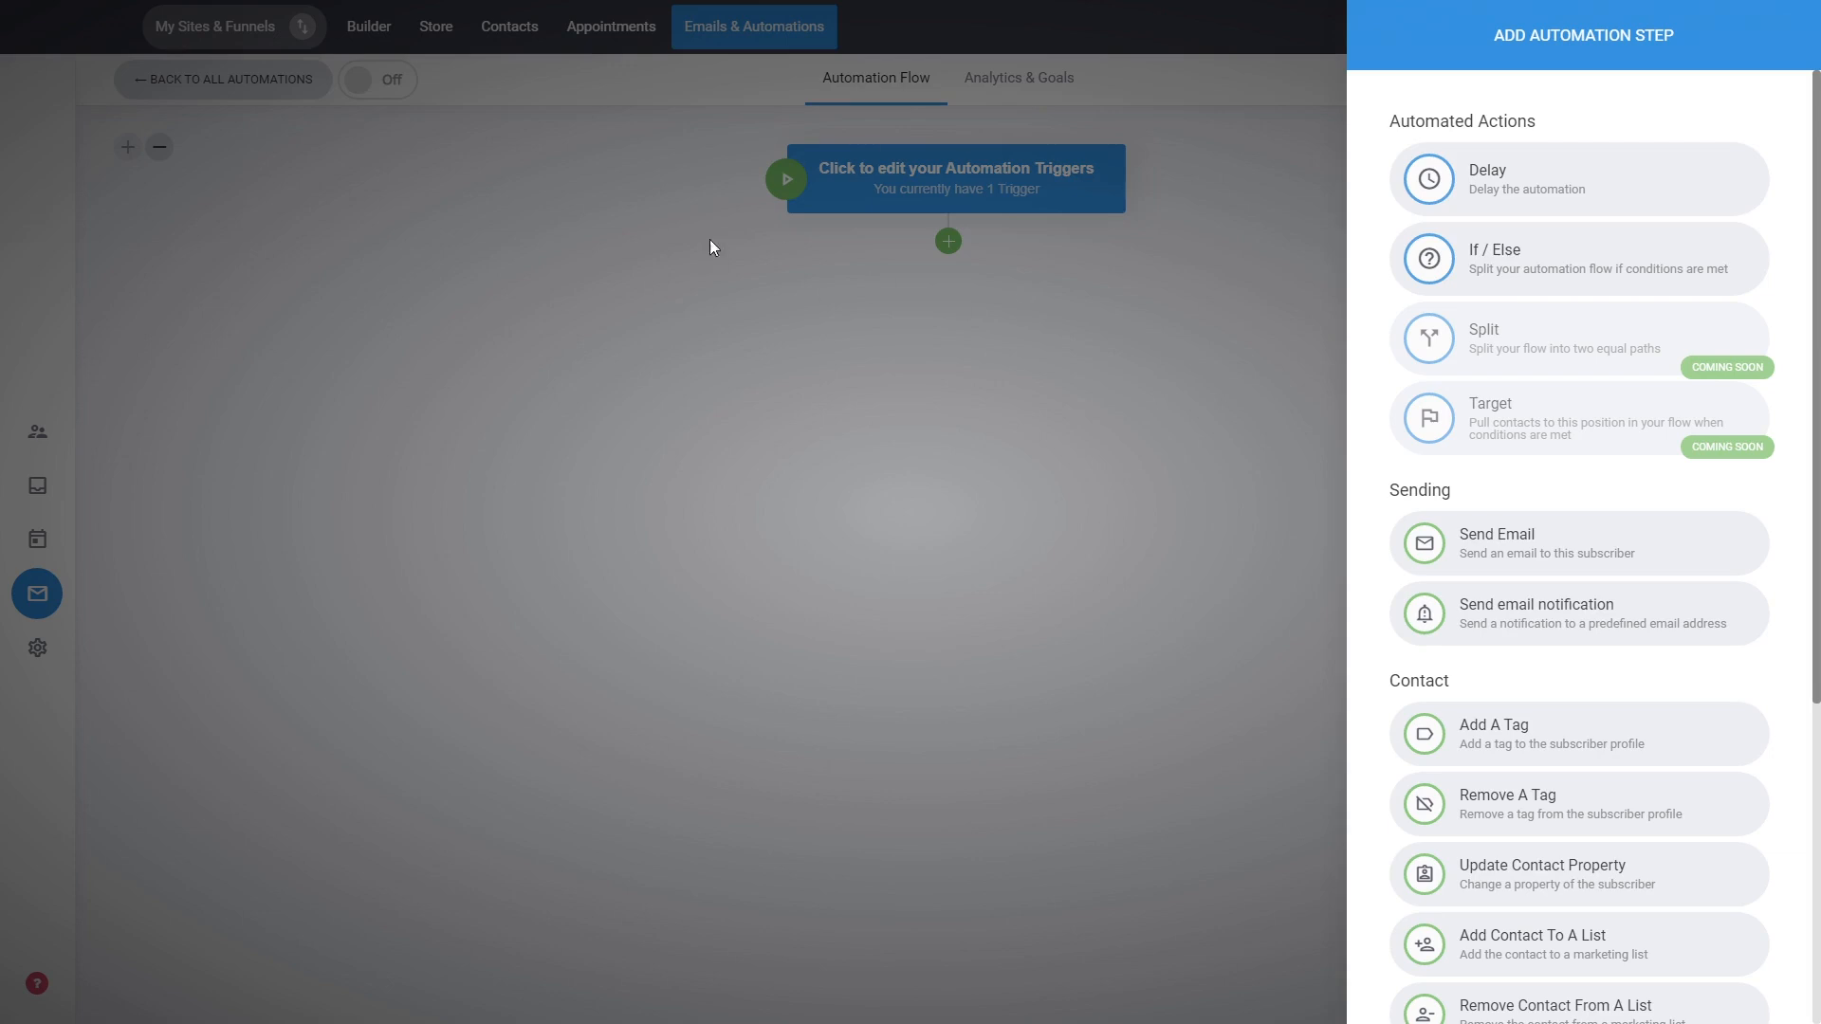
{"action": "left_click", "coordinate": [1579, 533]}
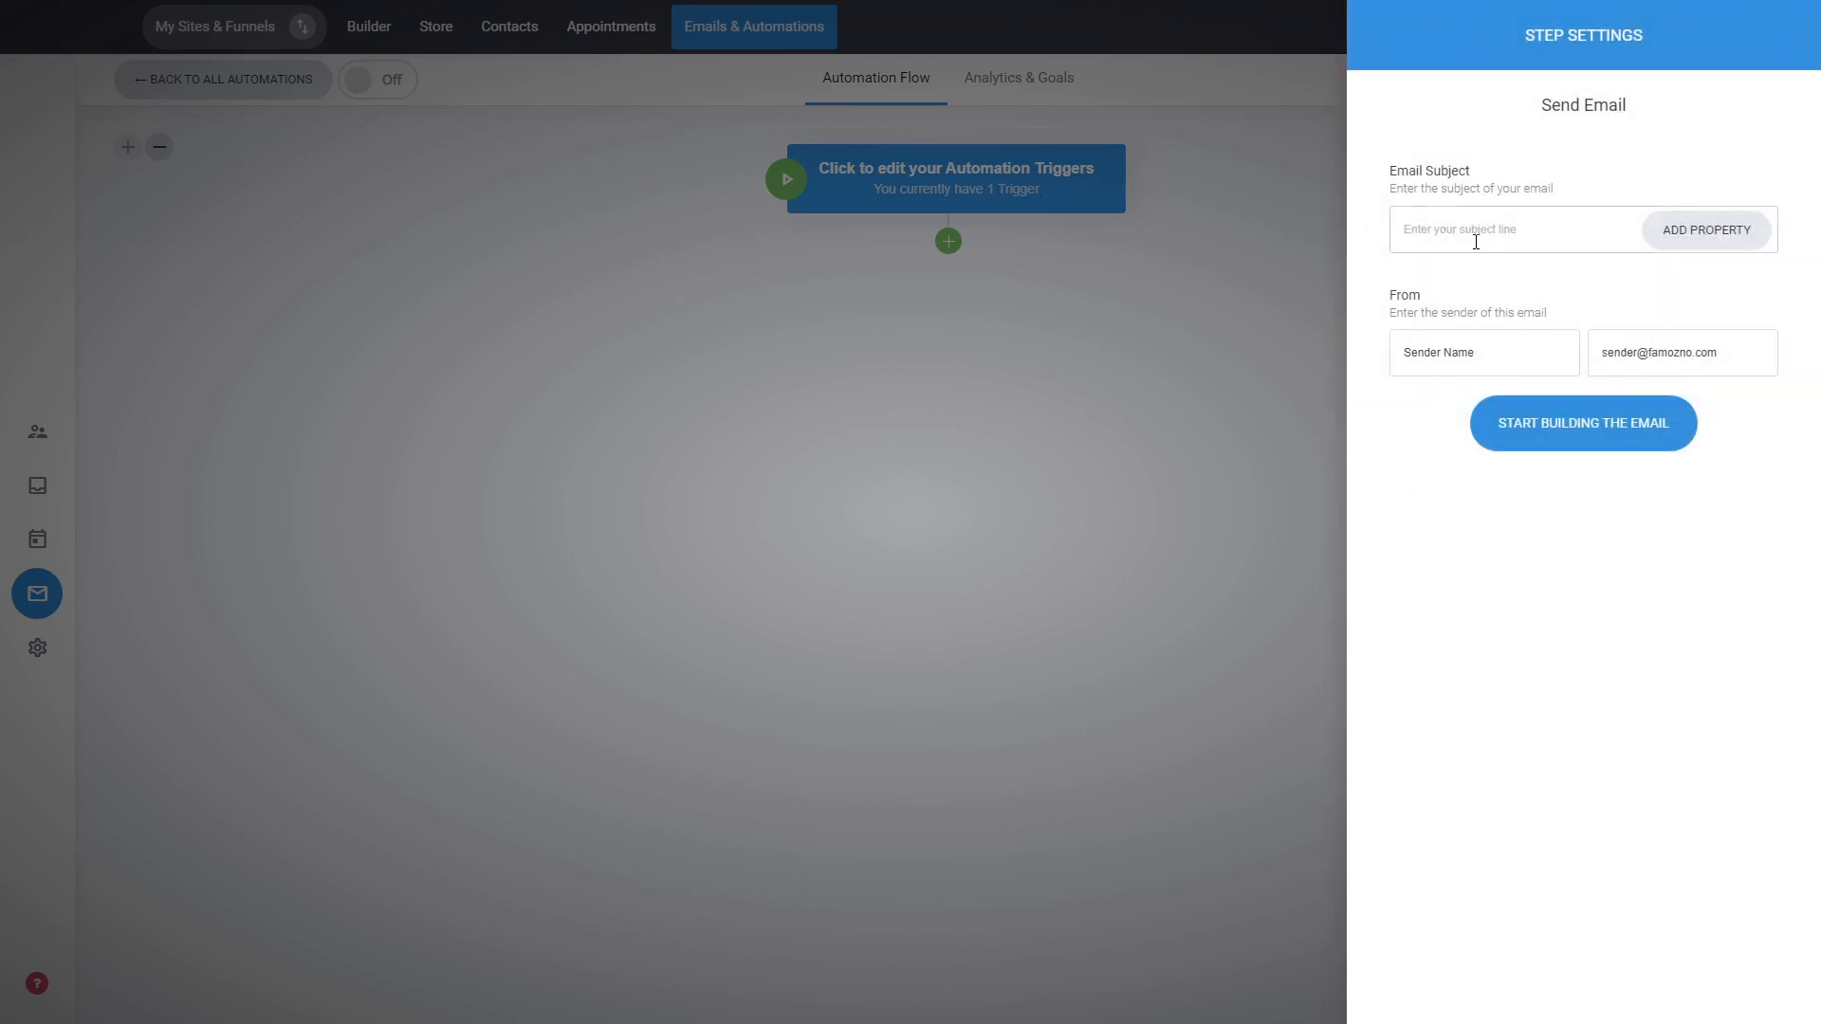
{"action": "left_click", "coordinate": [1532, 245]}
{"action": "type", "text": "111"}
{"action": "left_click", "coordinate": [1591, 438]}
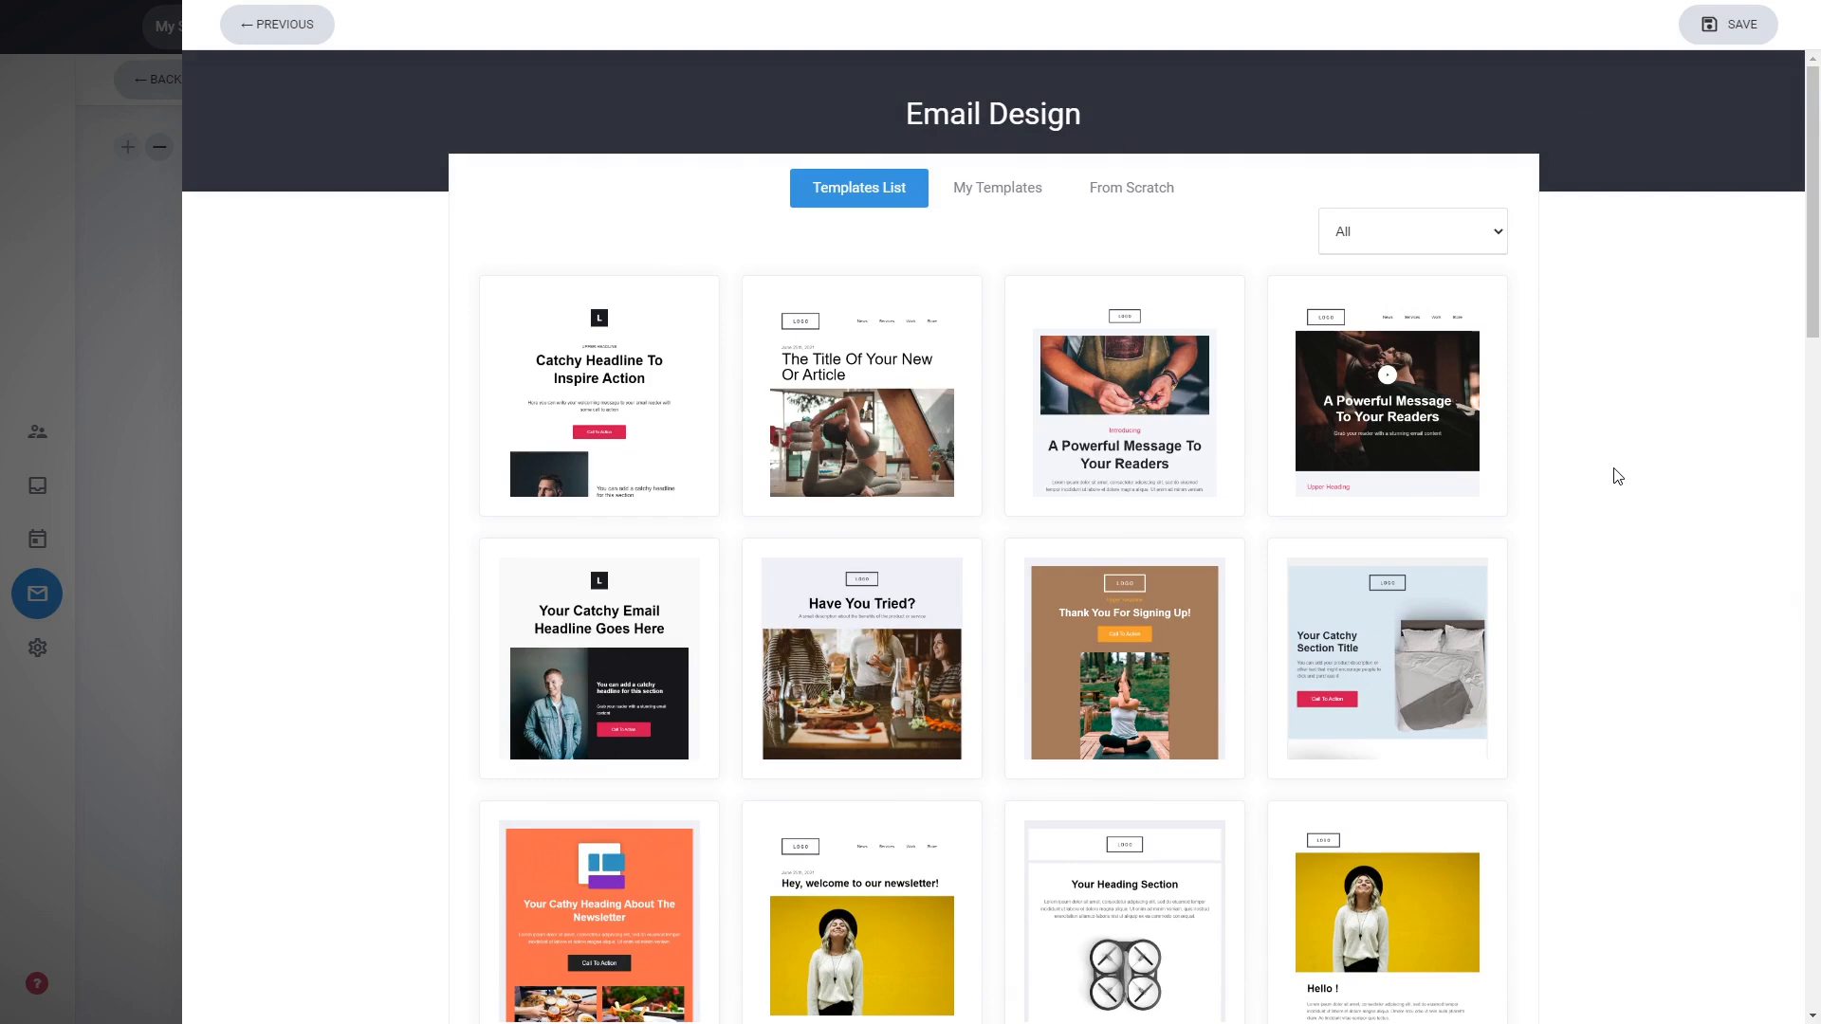
- Use the "Hey, welcome to our newsletter!" template as the email design and save it
{"action": "scroll", "coordinate": [1496, 541], "scroll_direction": "down", "scroll_amount": 3}
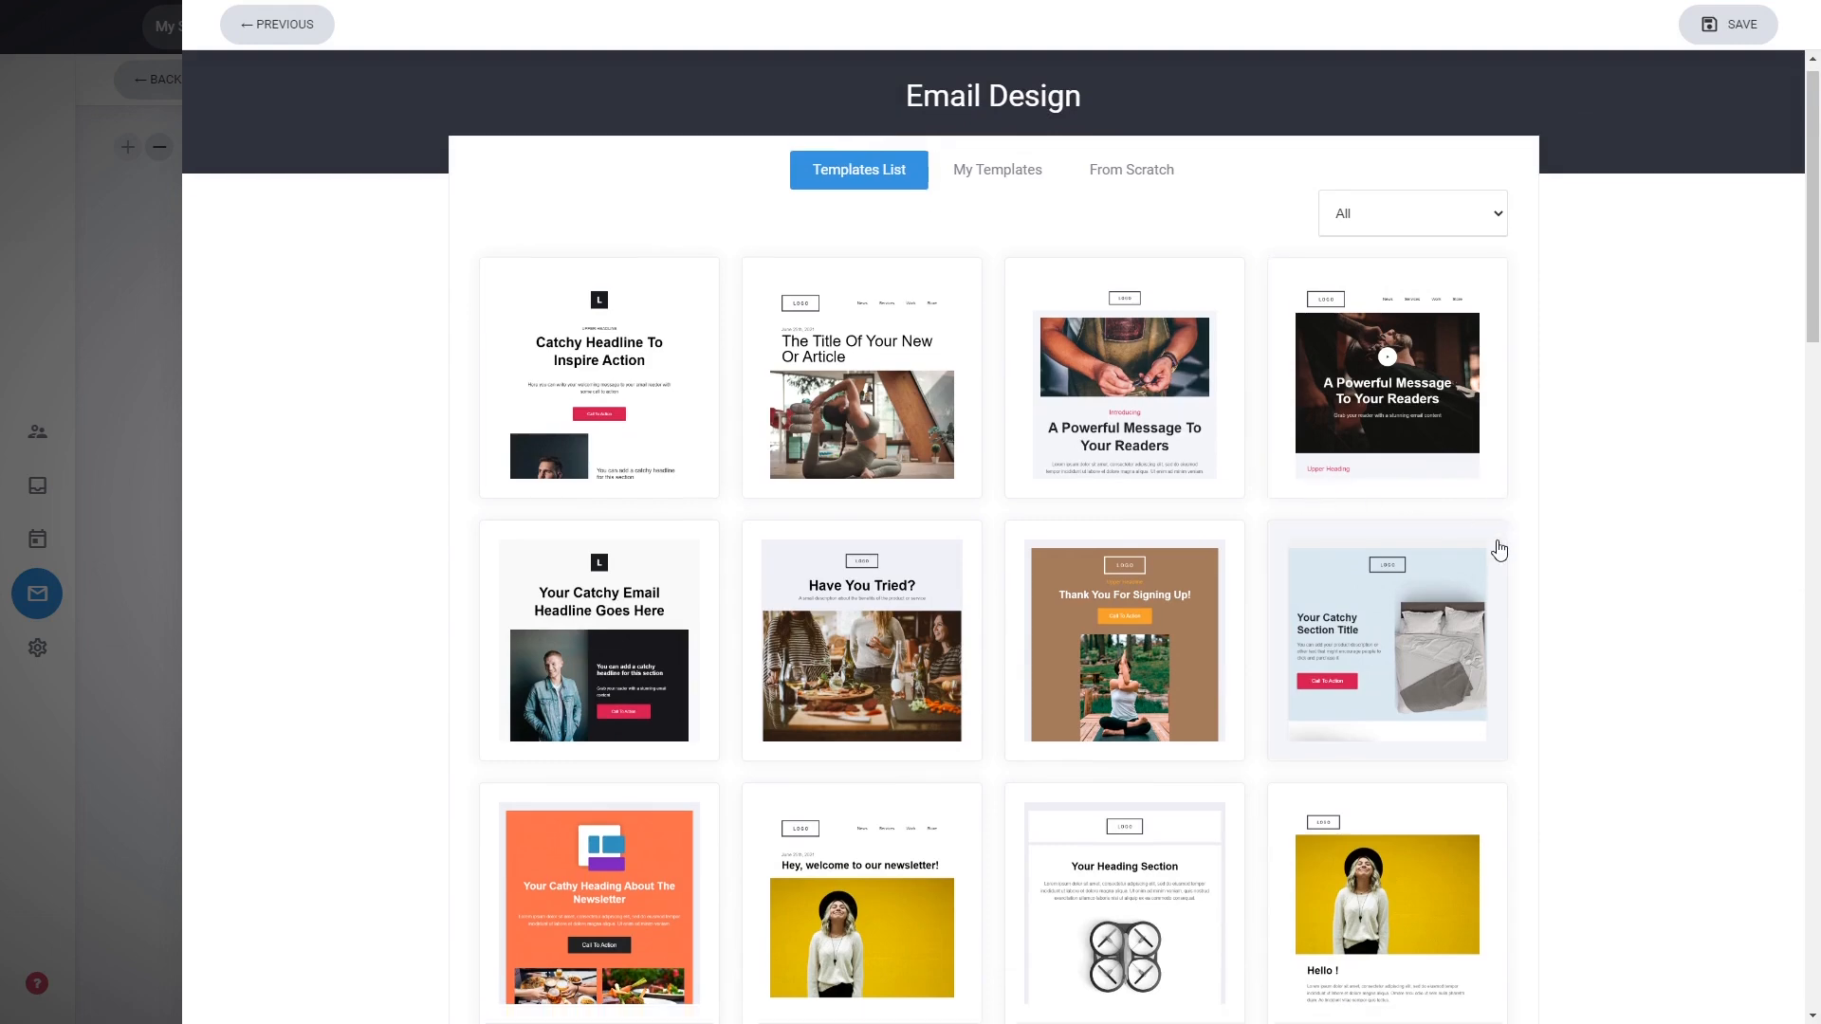
{"action": "left_click", "coordinate": [921, 627]}
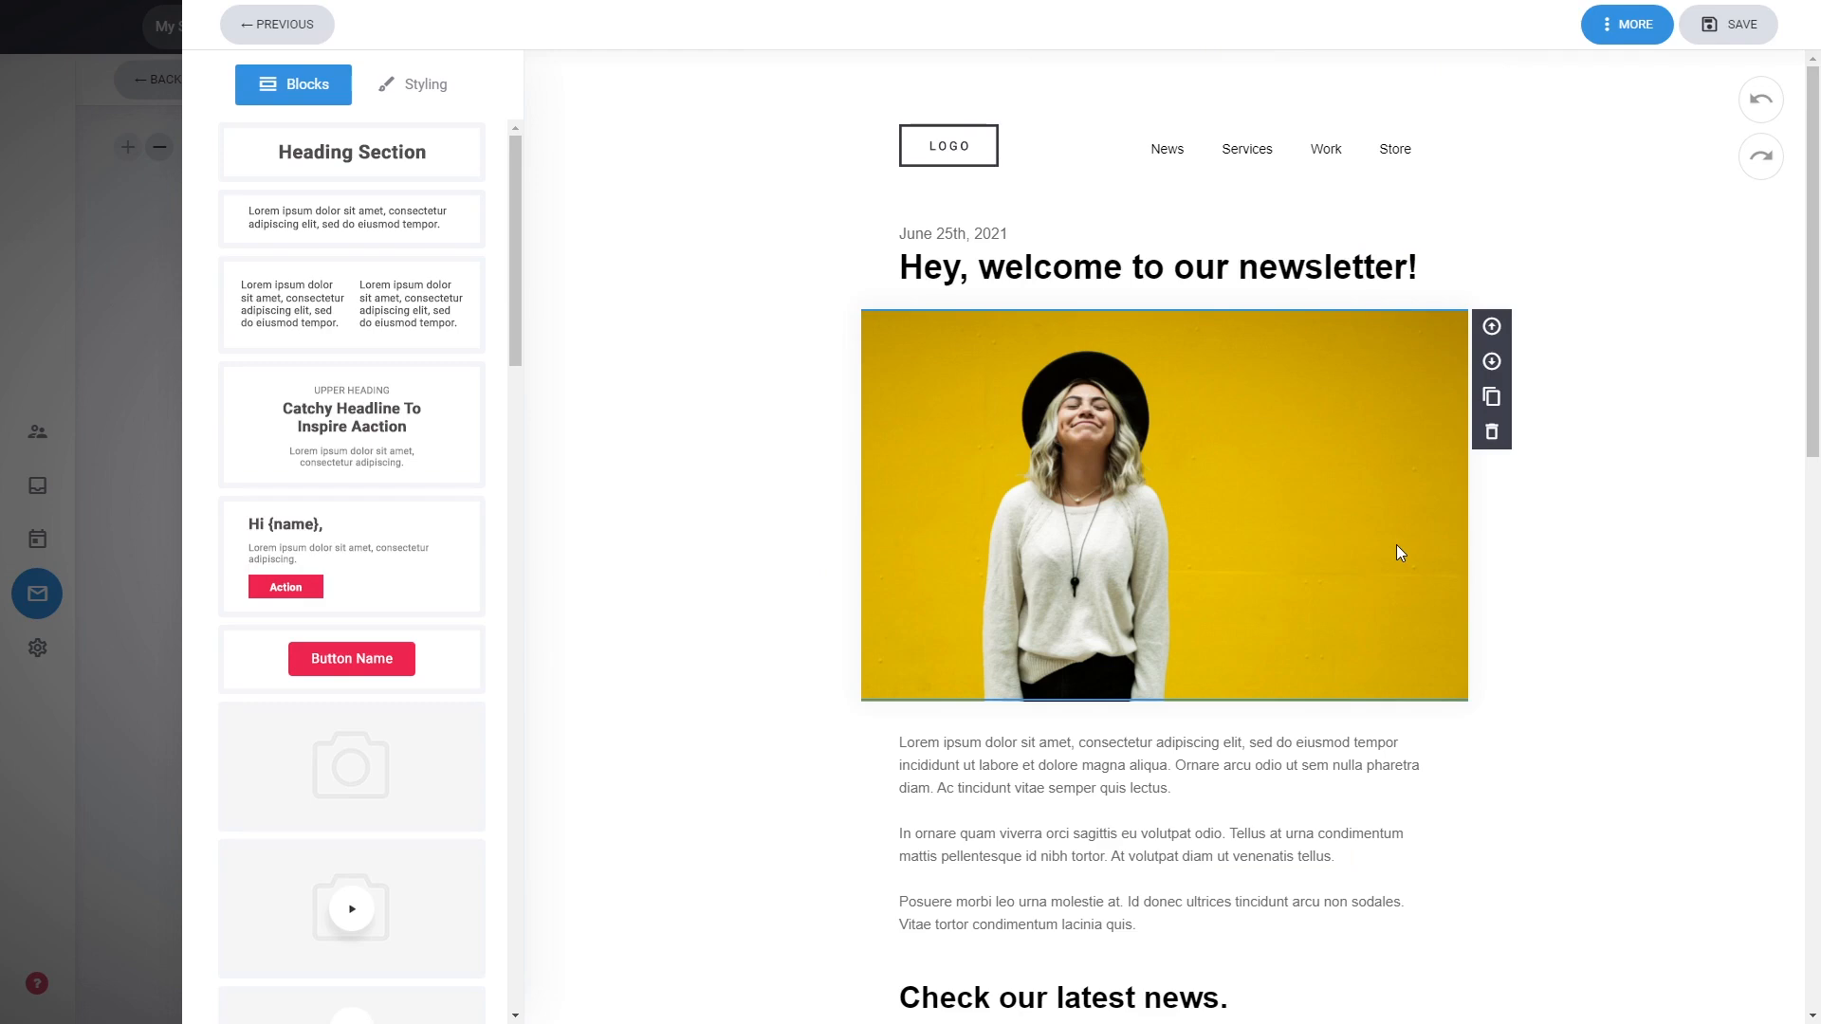
{"action": "scroll", "coordinate": [1395, 548], "scroll_direction": "down", "scroll_amount": 5}
{"action": "scroll", "coordinate": [1392, 552], "scroll_direction": "up", "scroll_amount": 5}
{"action": "scroll", "coordinate": [1388, 550], "scroll_direction": "down", "scroll_amount": 5}
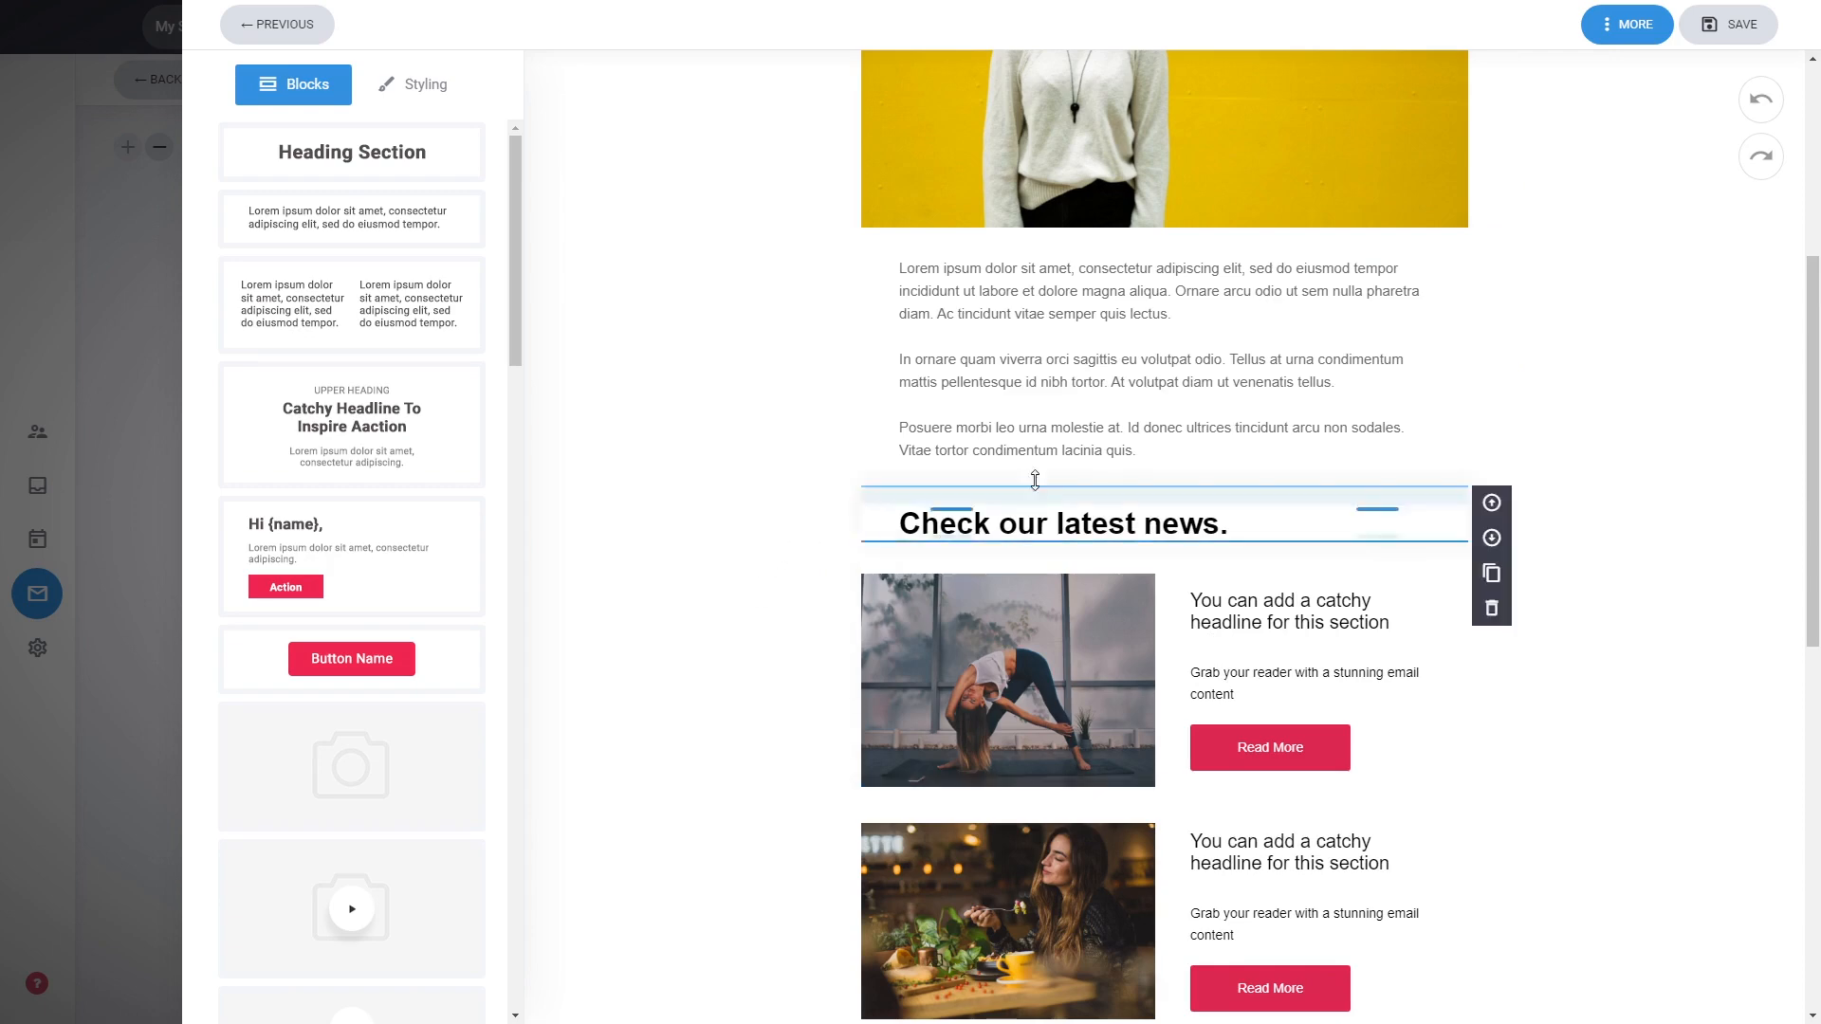
{"action": "scroll", "coordinate": [1547, 319], "scroll_direction": "up", "scroll_amount": 5}
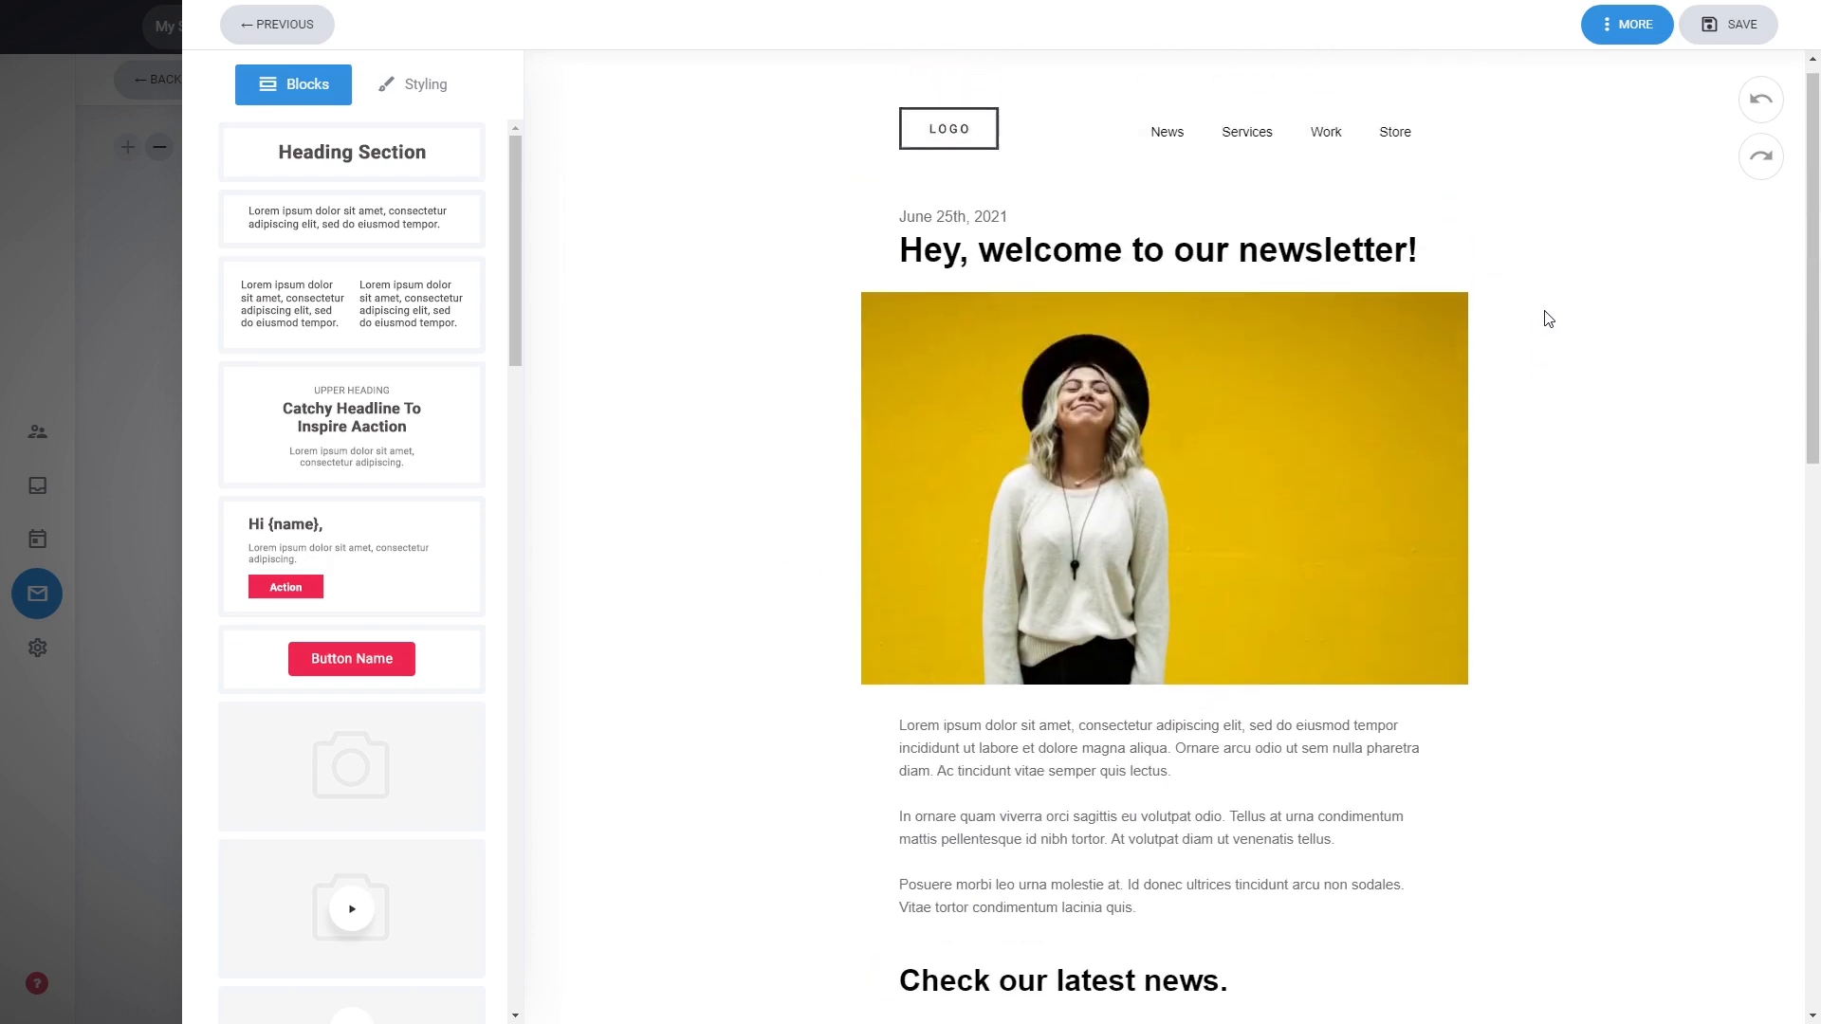
{"action": "left_click", "coordinate": [1720, 28]}
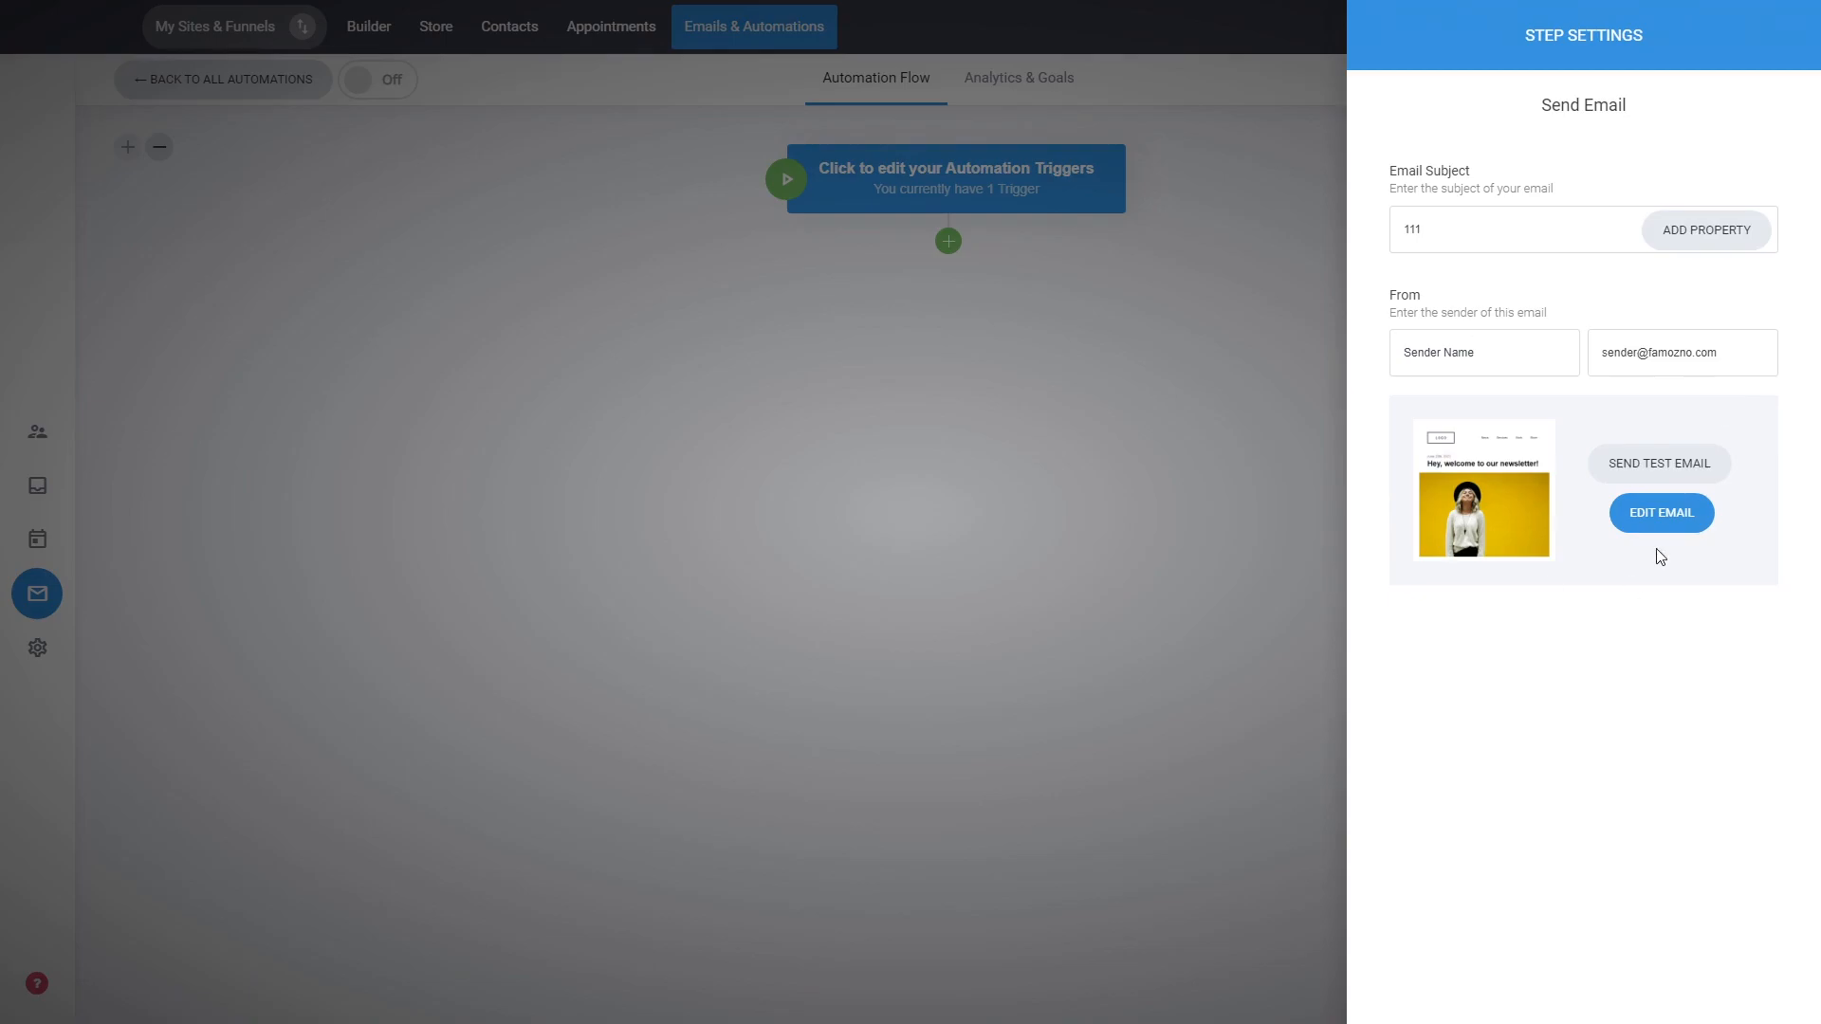
{"action": "left_click", "coordinate": [1123, 484]}
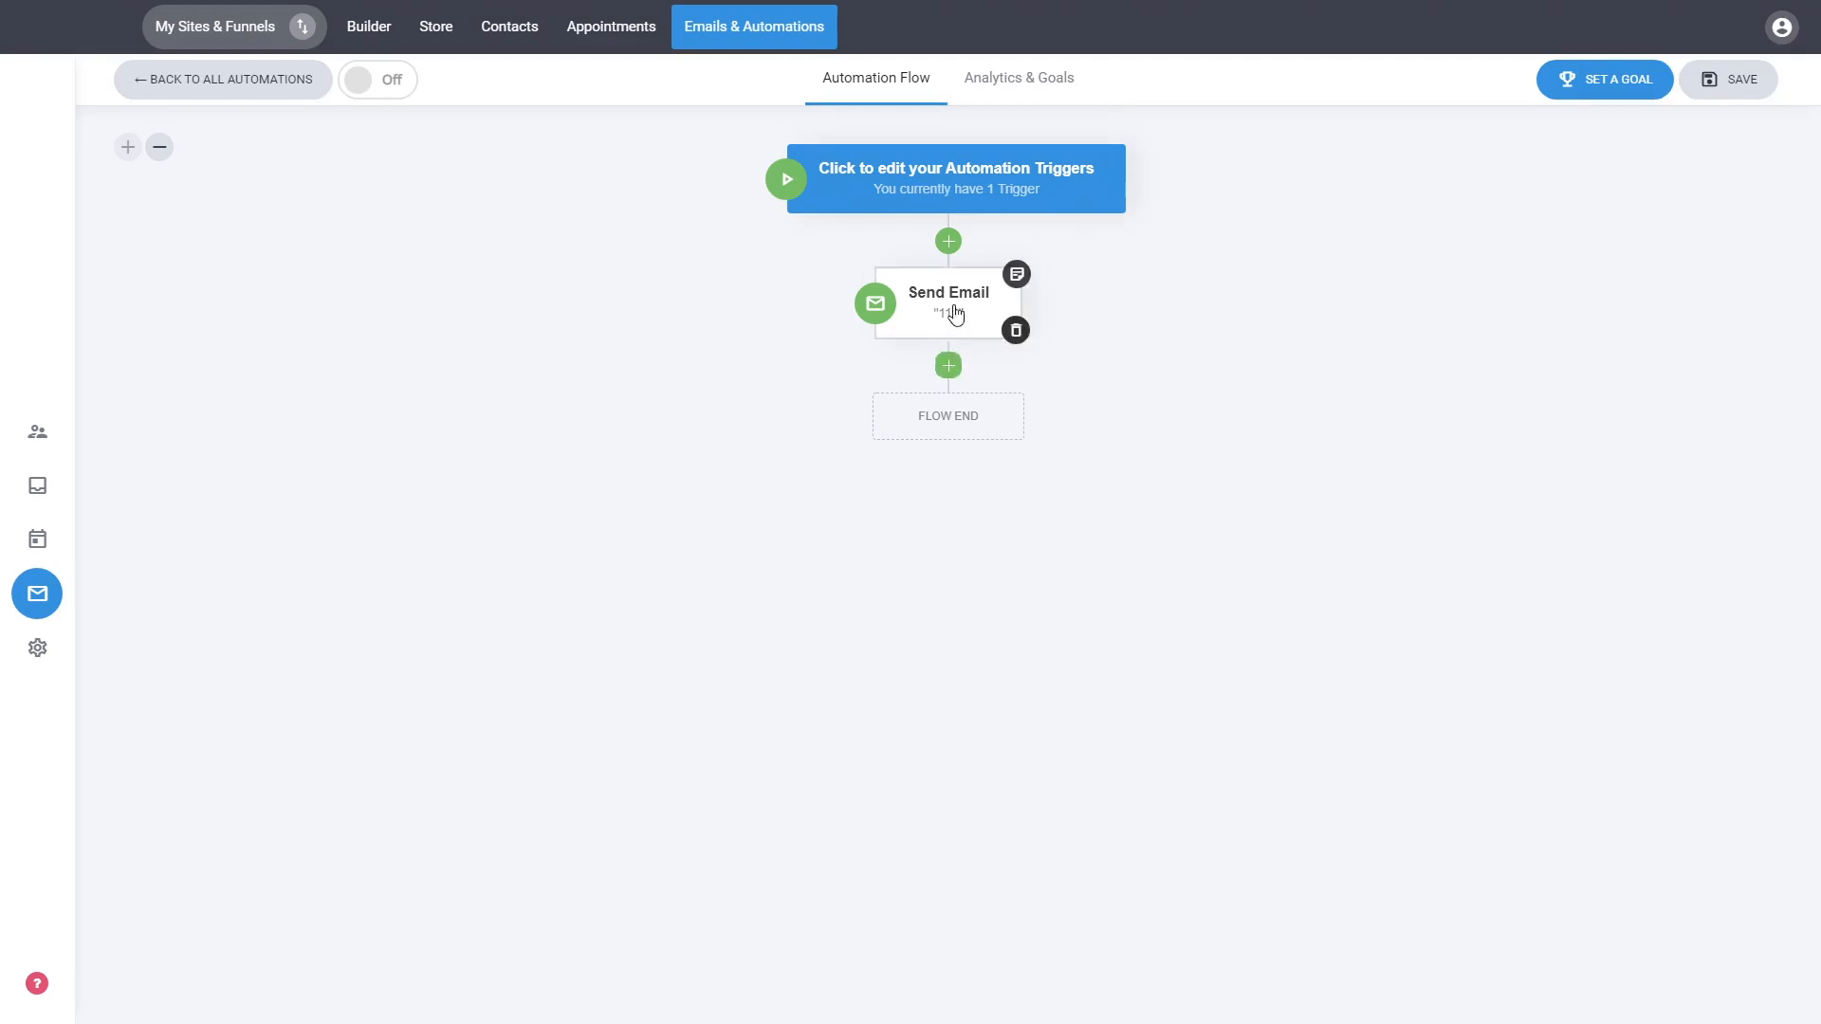
- Insert a Delay step of 10 minutes between the trigger and the Send Email step
{"action": "left_click", "coordinate": [948, 245]}
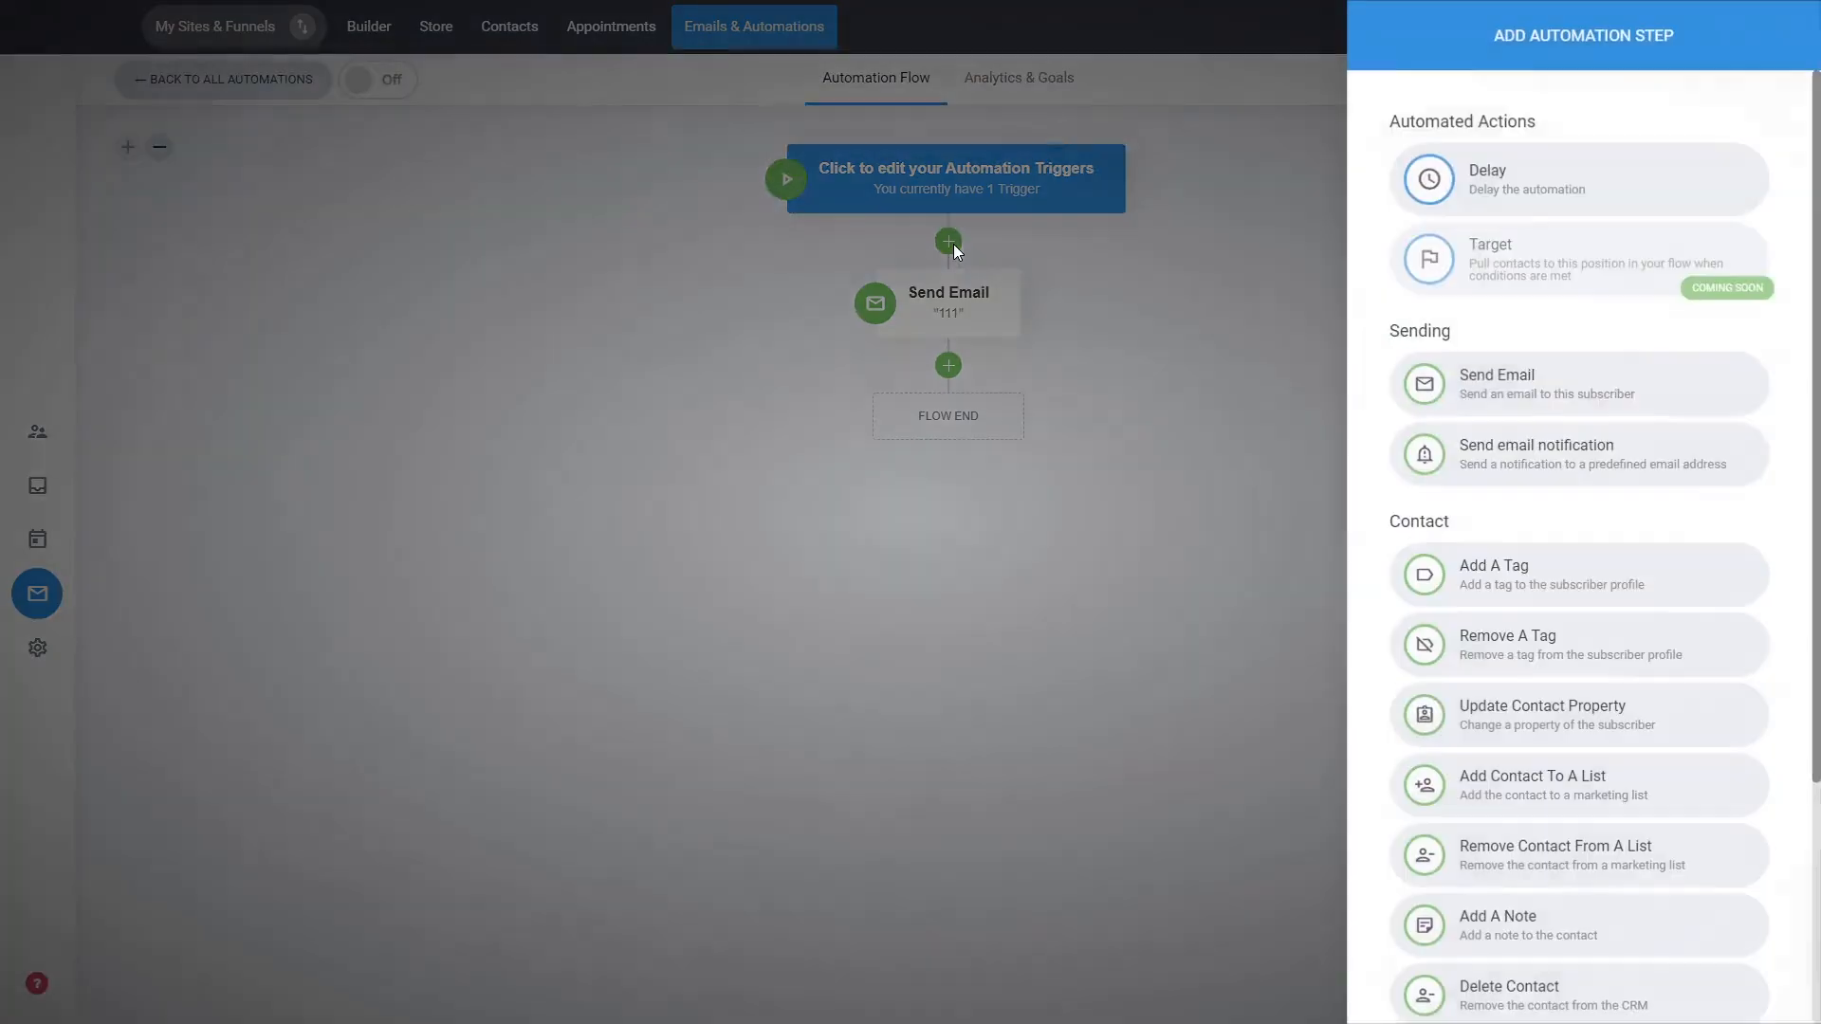
{"action": "left_click", "coordinate": [1504, 207]}
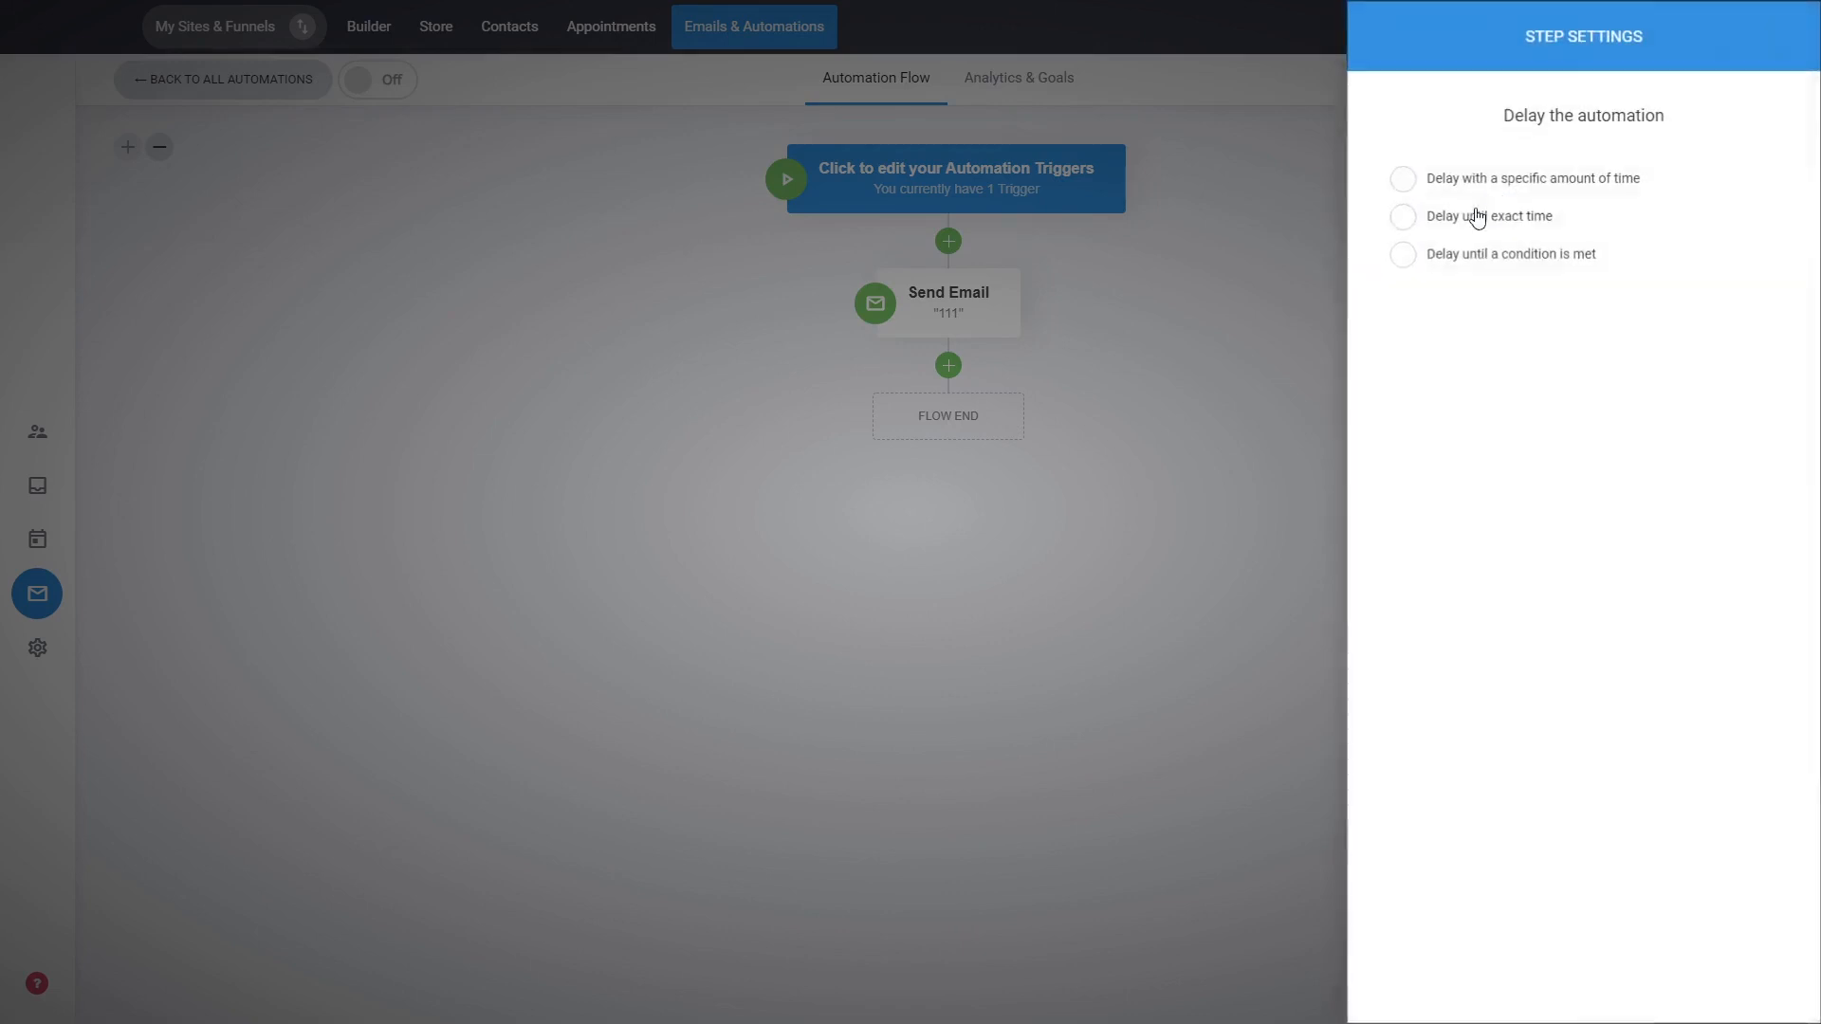
{"action": "left_click", "coordinate": [1491, 187]}
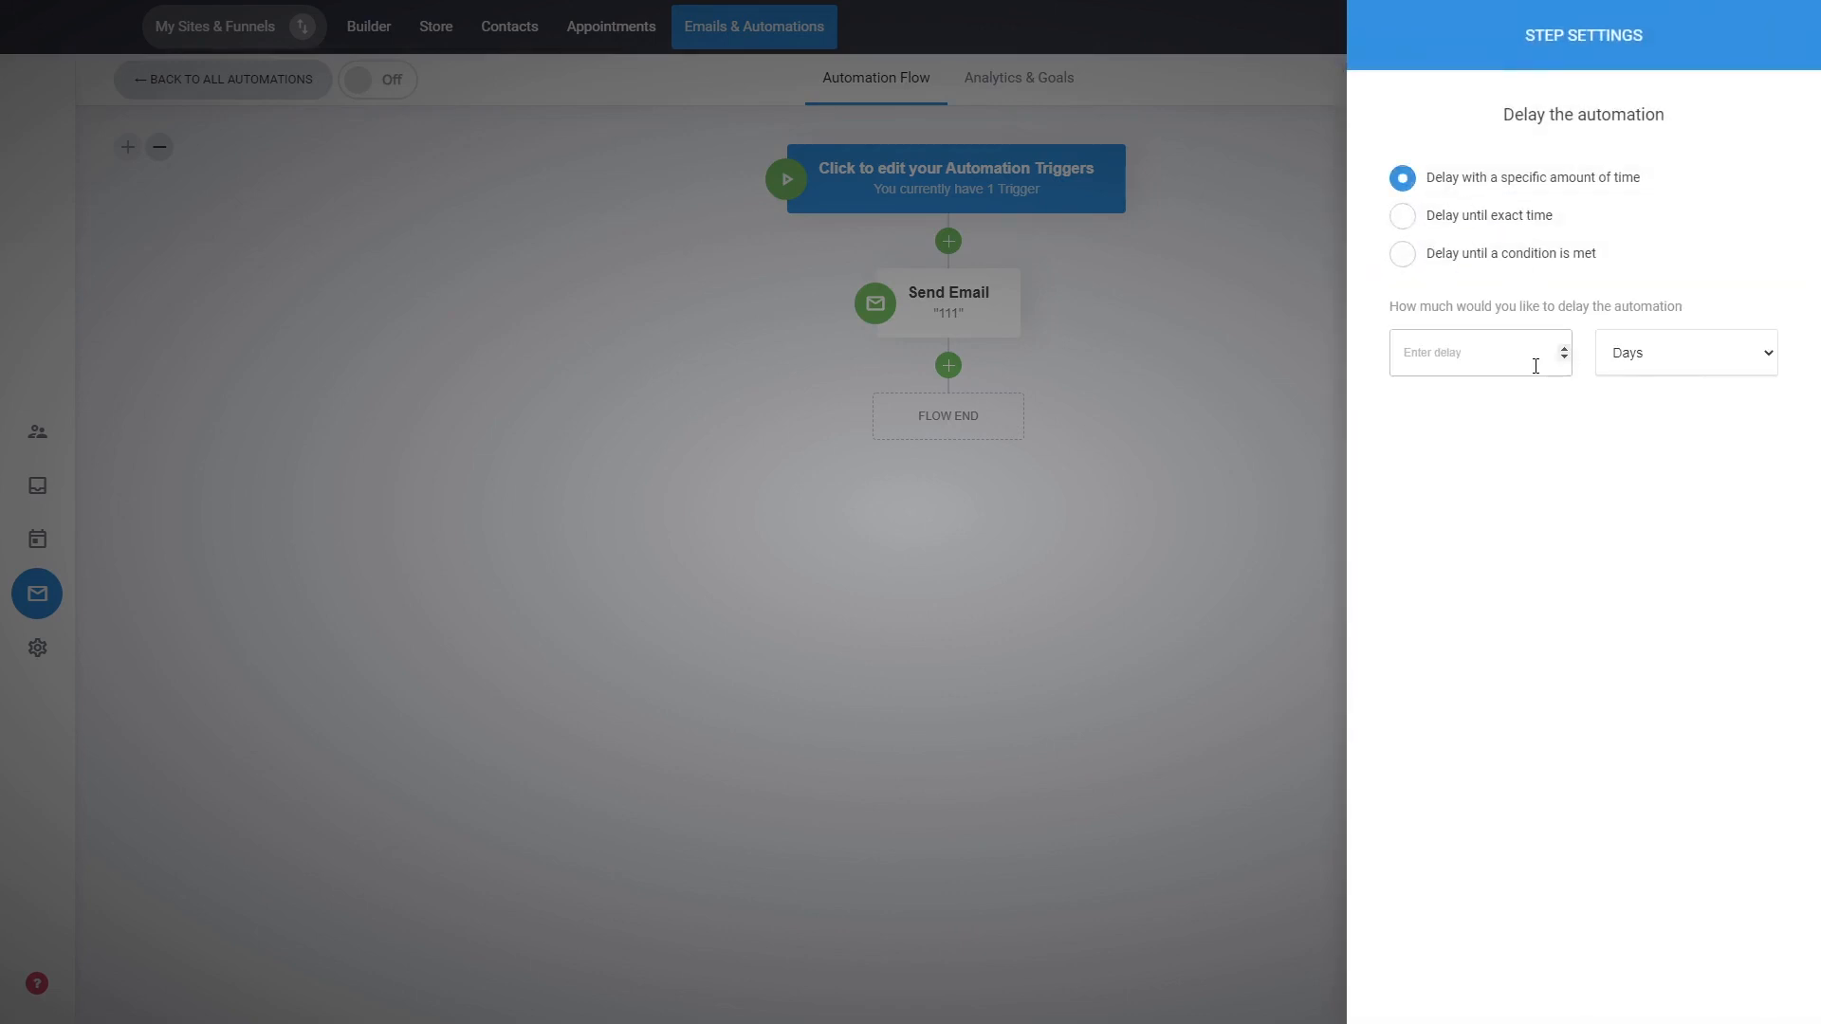
{"action": "left_click", "coordinate": [1647, 423]}
{"action": "type", "text": "10"}
{"action": "left_click", "coordinate": [1147, 448]}
{"action": "mouse_move", "coordinate": [996, 297]}
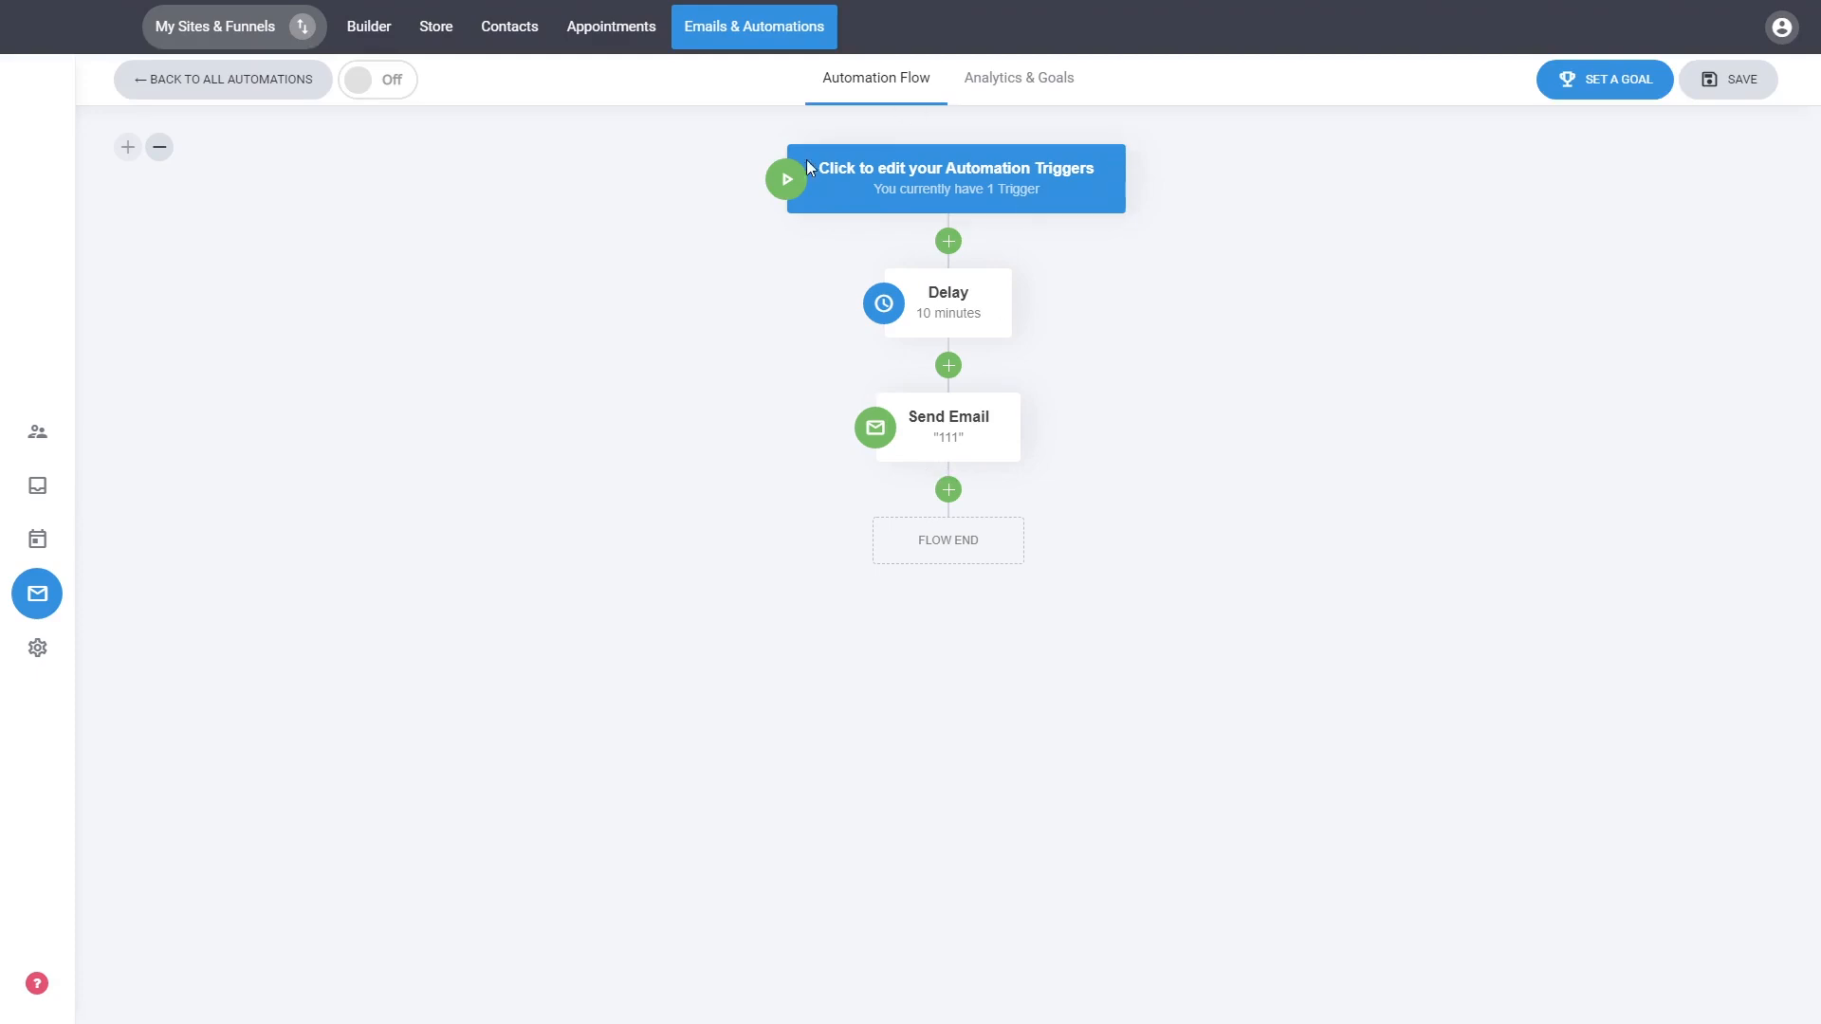
- Add an If / Else step after Send Email with the condition that the tag is "builder user"
{"action": "mouse_move", "coordinate": [944, 455]}
{"action": "left_click", "coordinate": [948, 489]}
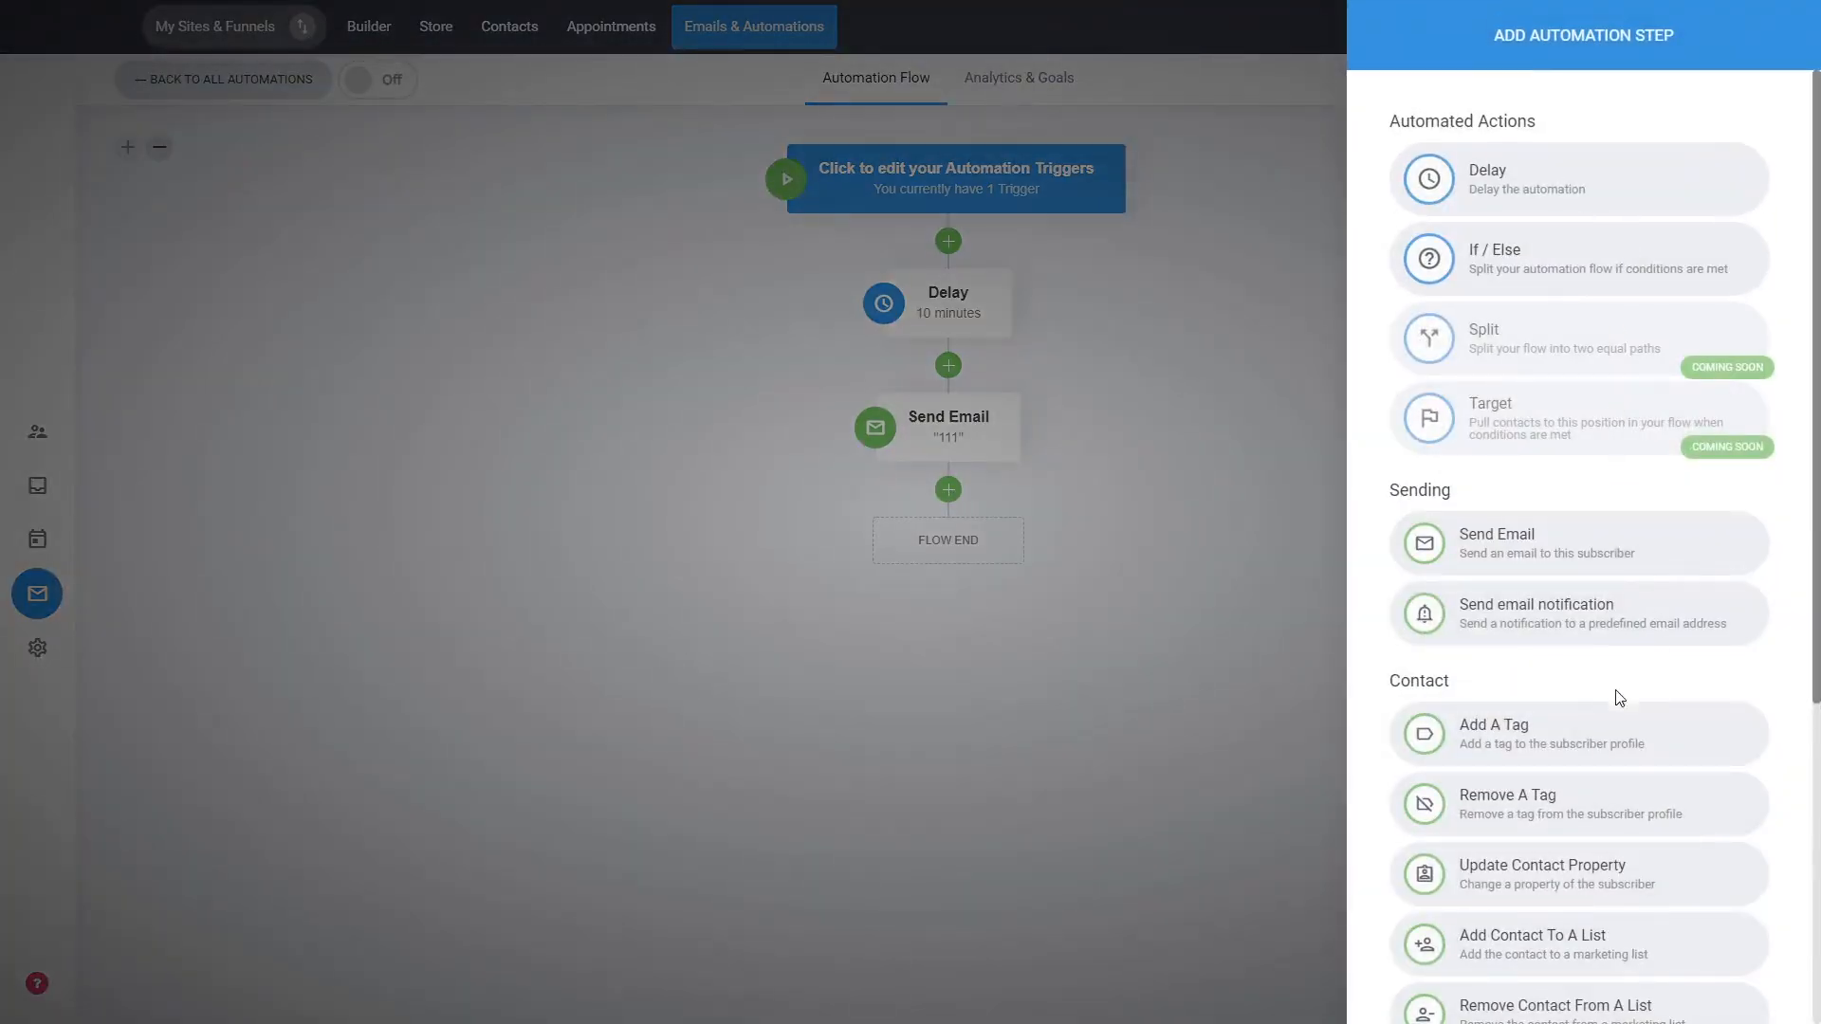
{"action": "scroll", "coordinate": [1613, 580], "scroll_direction": "down", "scroll_amount": 3}
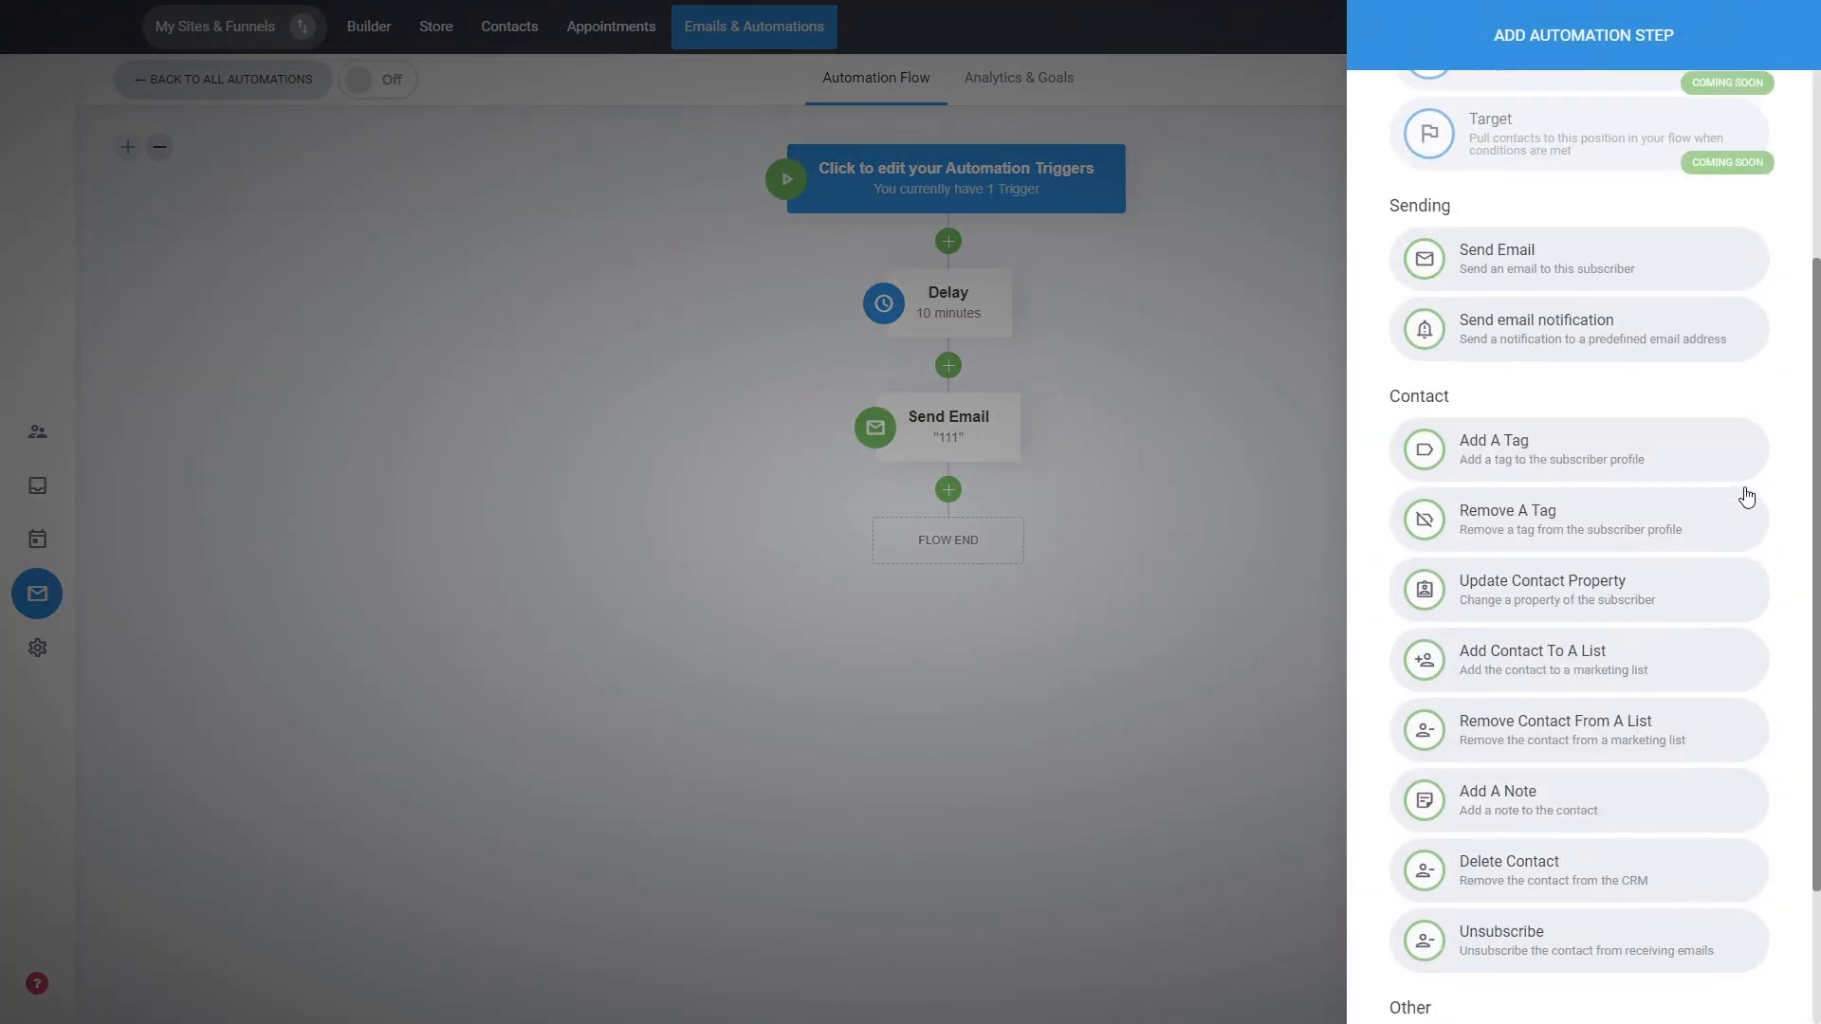
{"action": "scroll", "coordinate": [1617, 628], "scroll_direction": "up", "scroll_amount": 3}
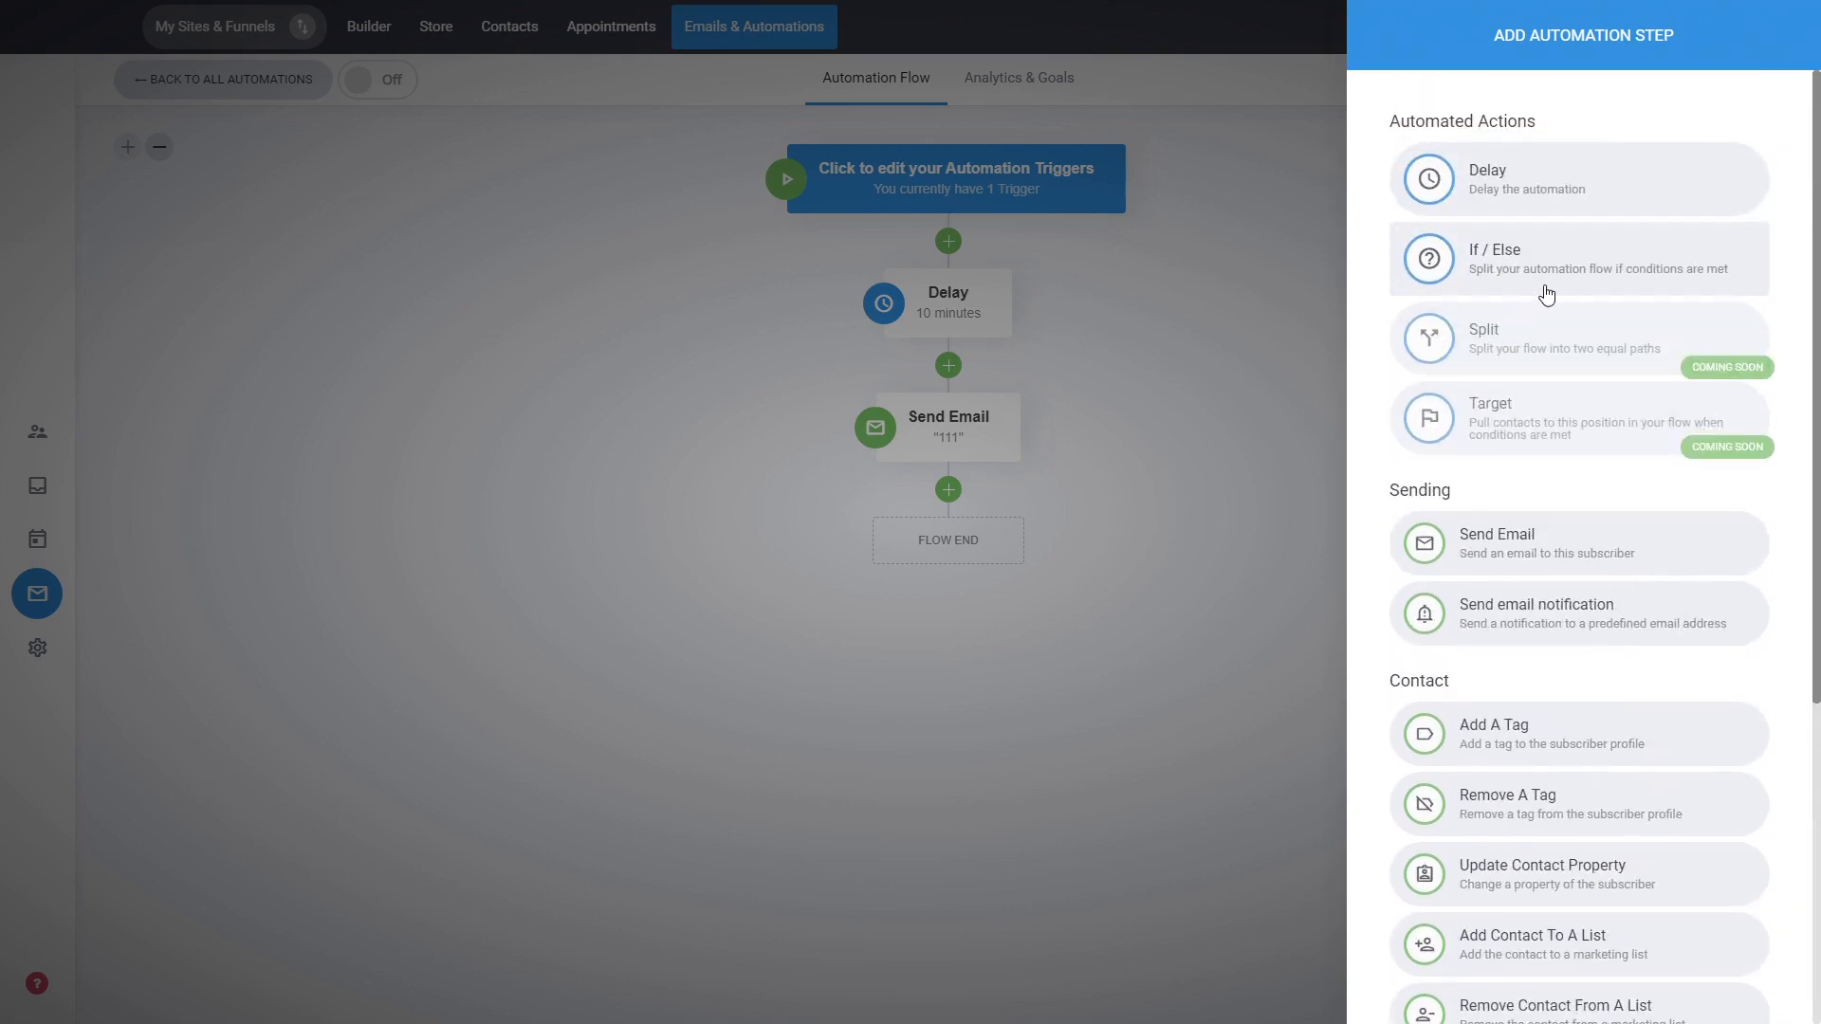
{"action": "left_click", "coordinate": [1497, 274]}
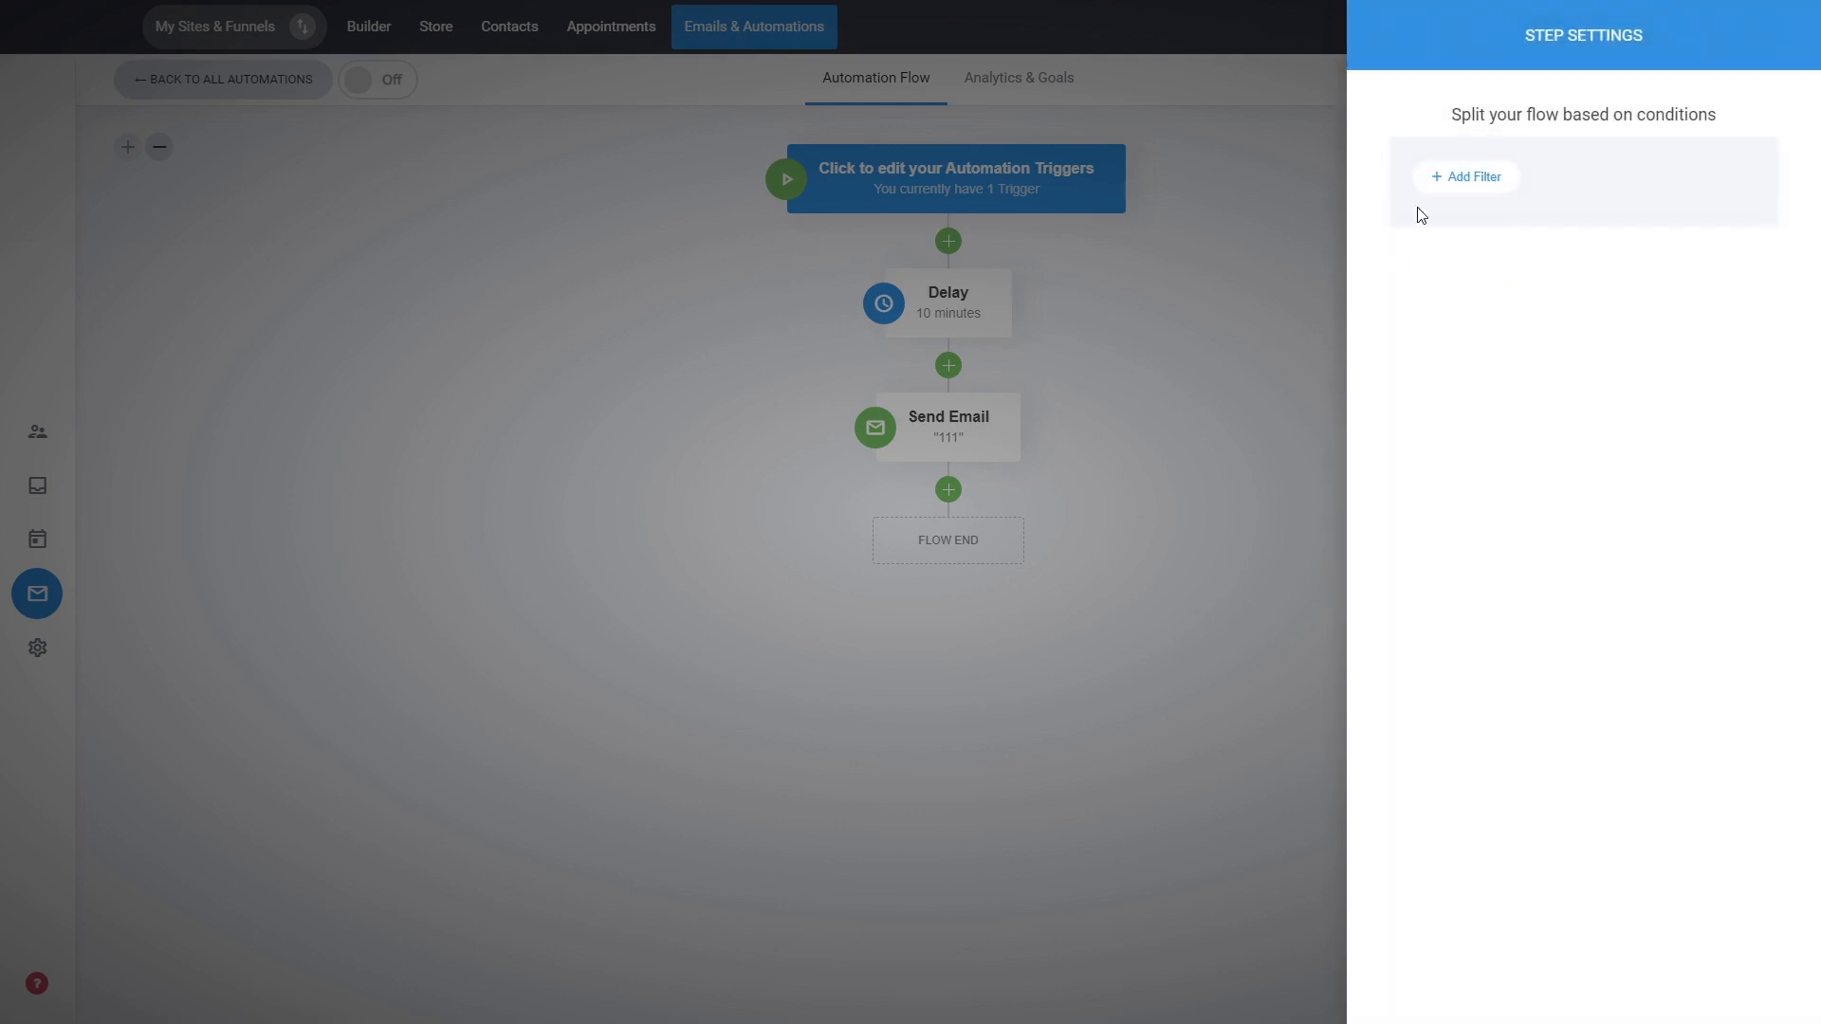
{"action": "left_click", "coordinate": [1466, 189]}
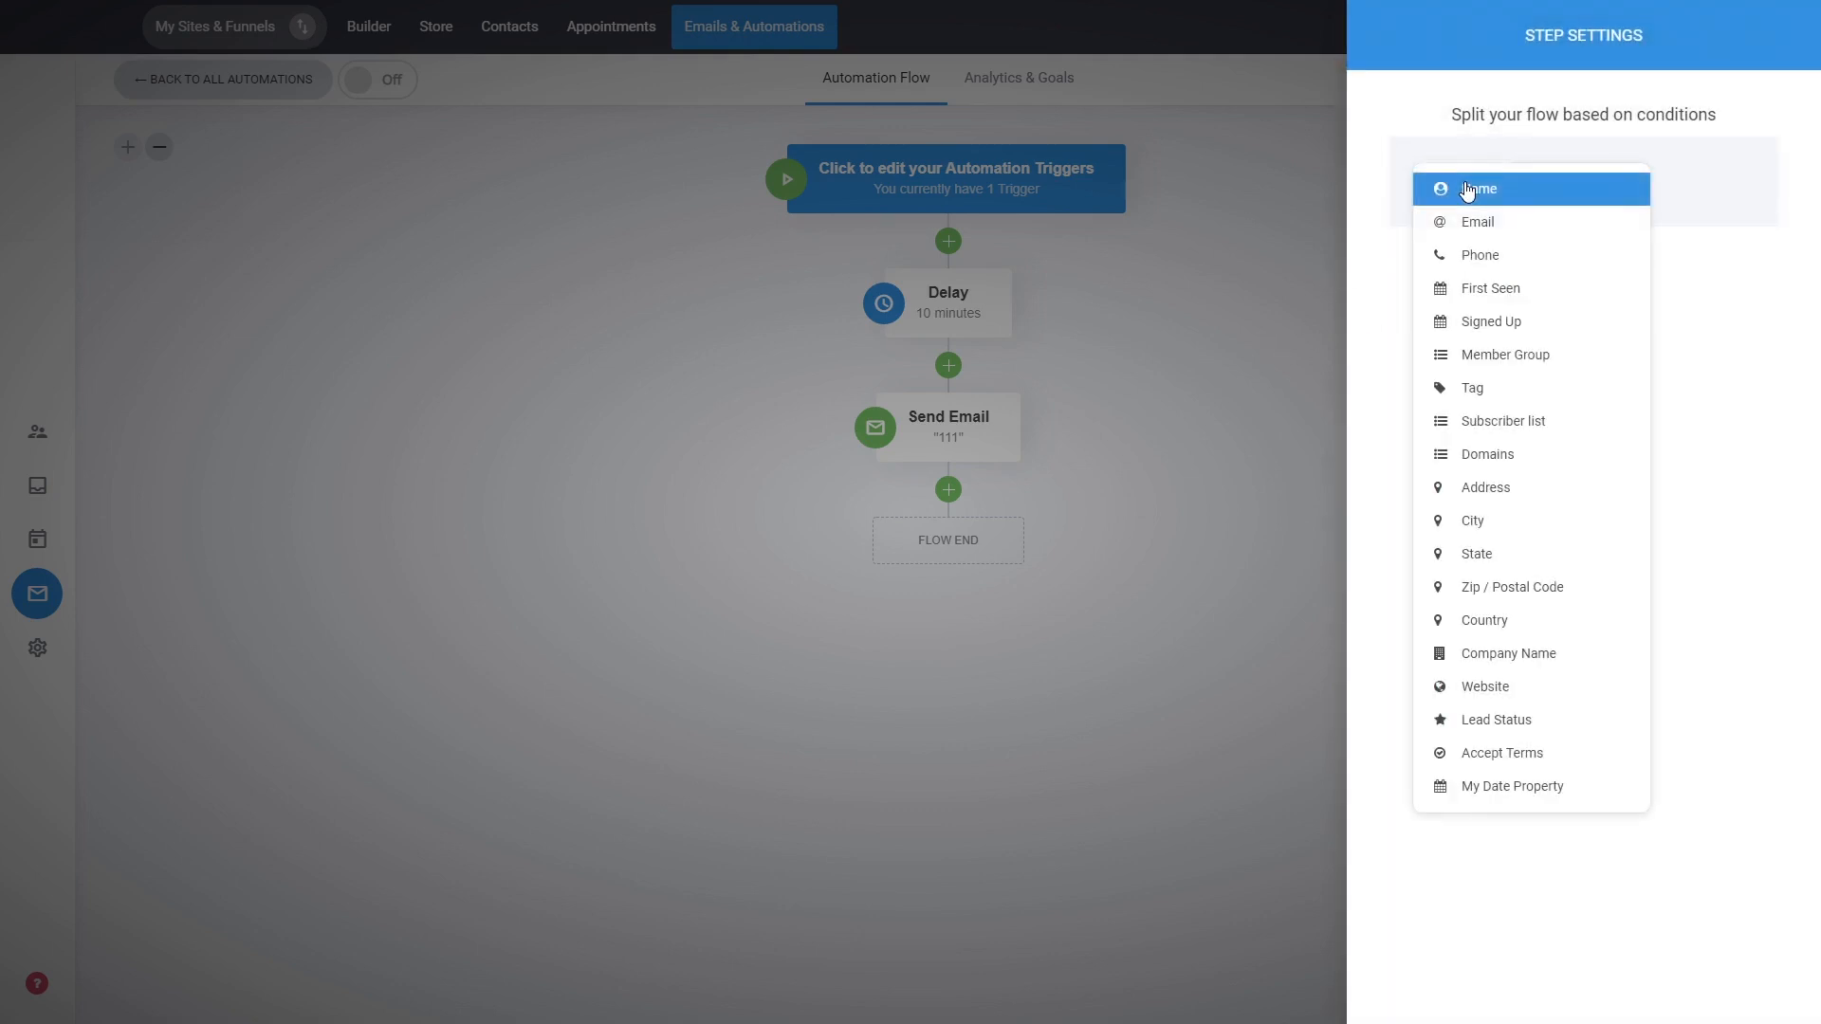
{"action": "left_click", "coordinate": [1521, 389]}
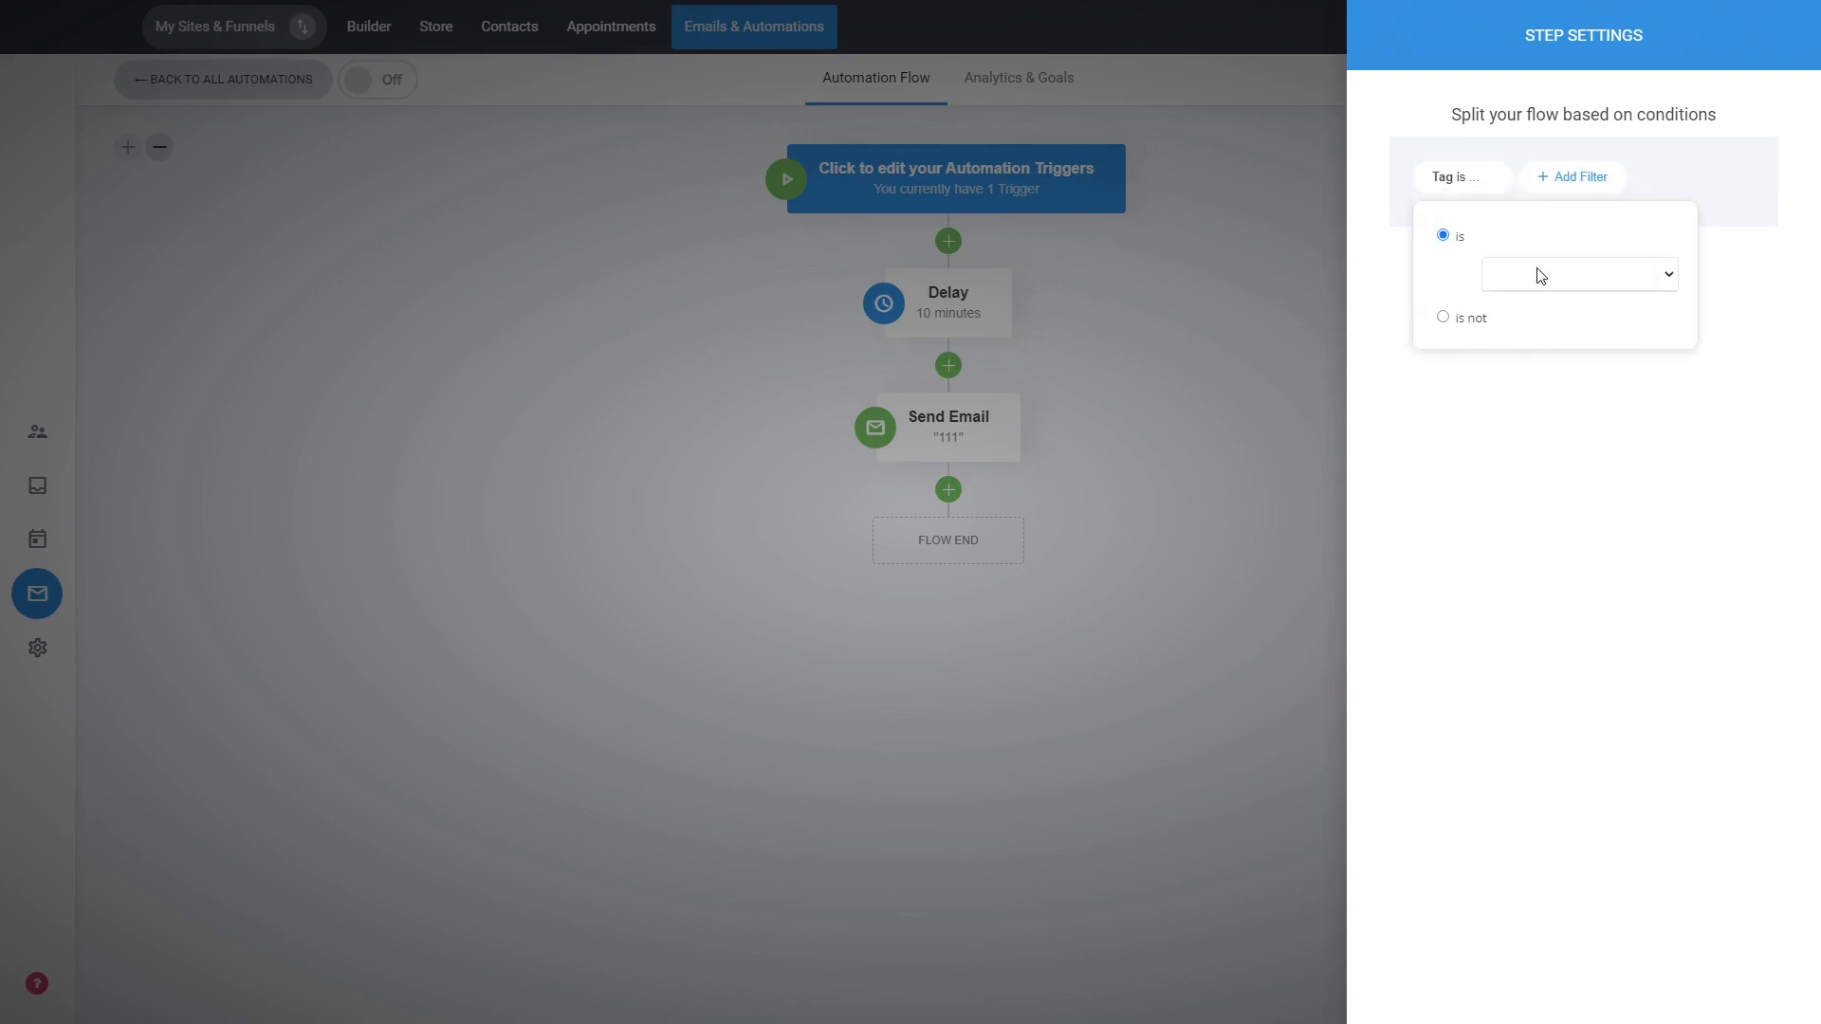
{"action": "left_click", "coordinate": [1541, 308]}
{"action": "left_click", "coordinate": [1496, 420]}
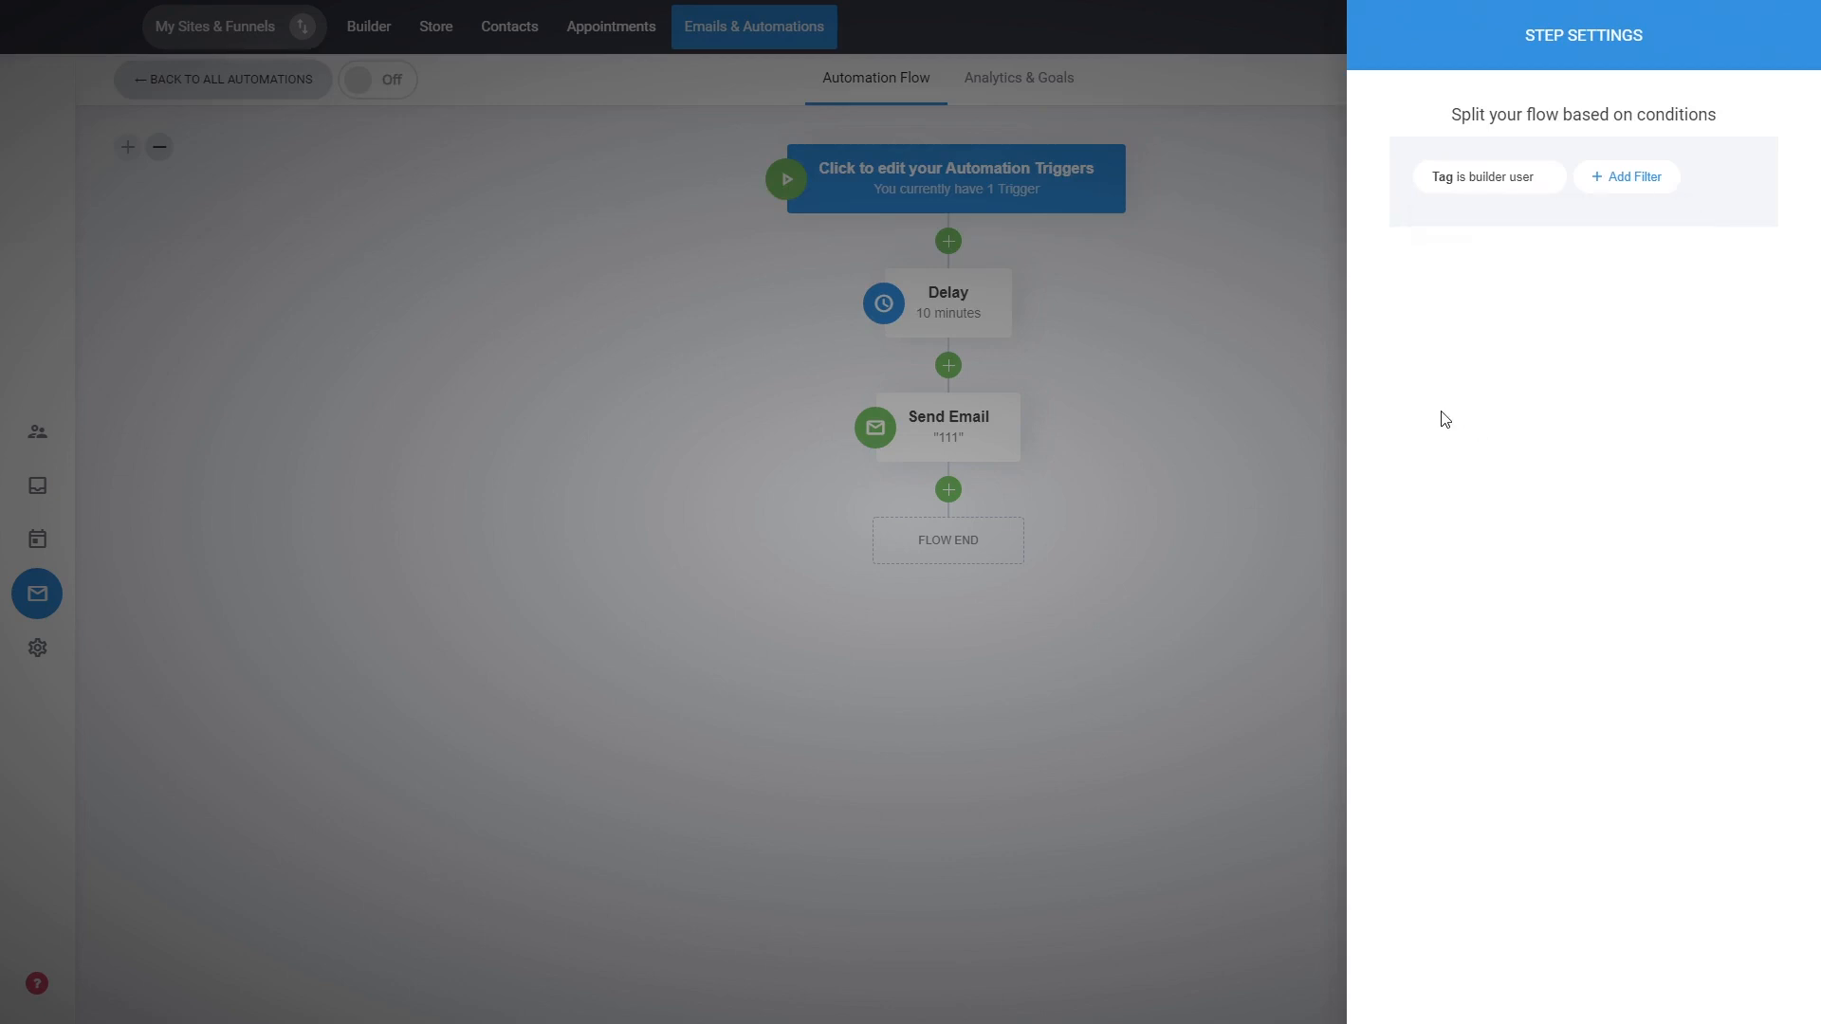
{"action": "left_click", "coordinate": [1220, 368]}
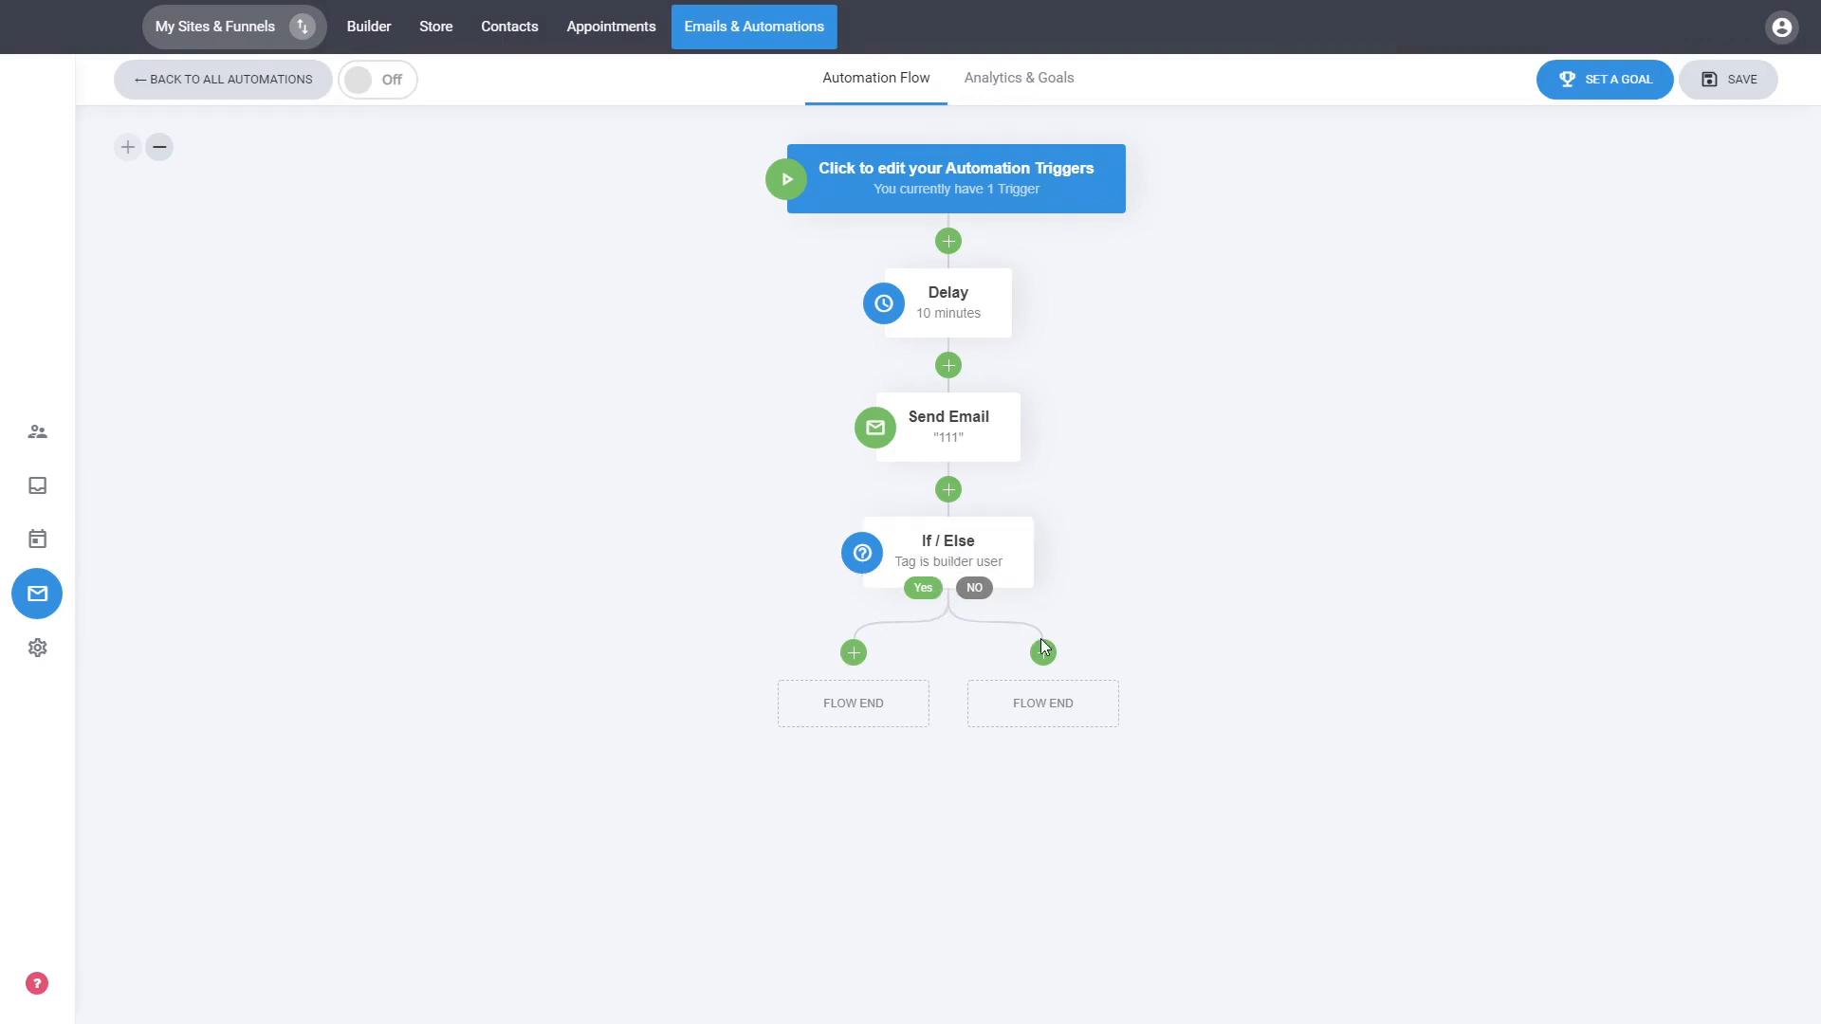
- Browse the automation step types available for the Yes branch of the If / Else step
{"action": "left_click", "coordinate": [854, 653]}
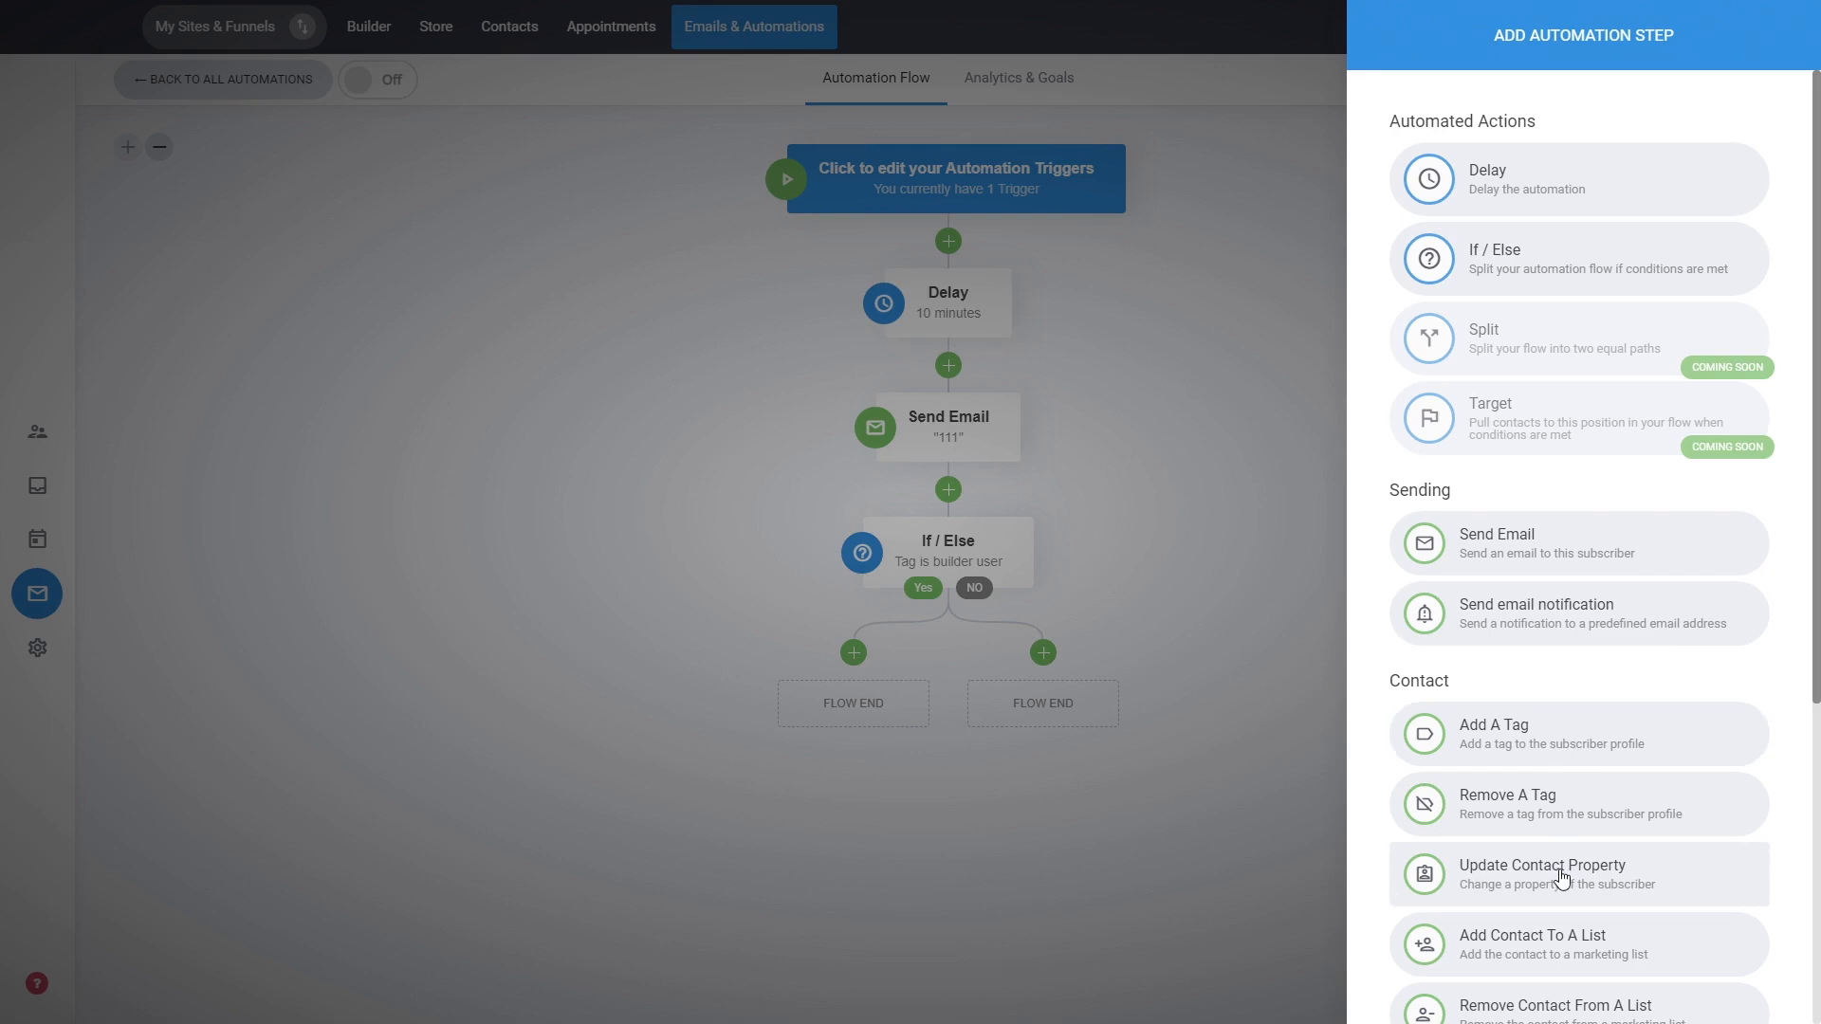
{"action": "scroll", "coordinate": [1628, 771], "scroll_direction": "down", "scroll_amount": 2}
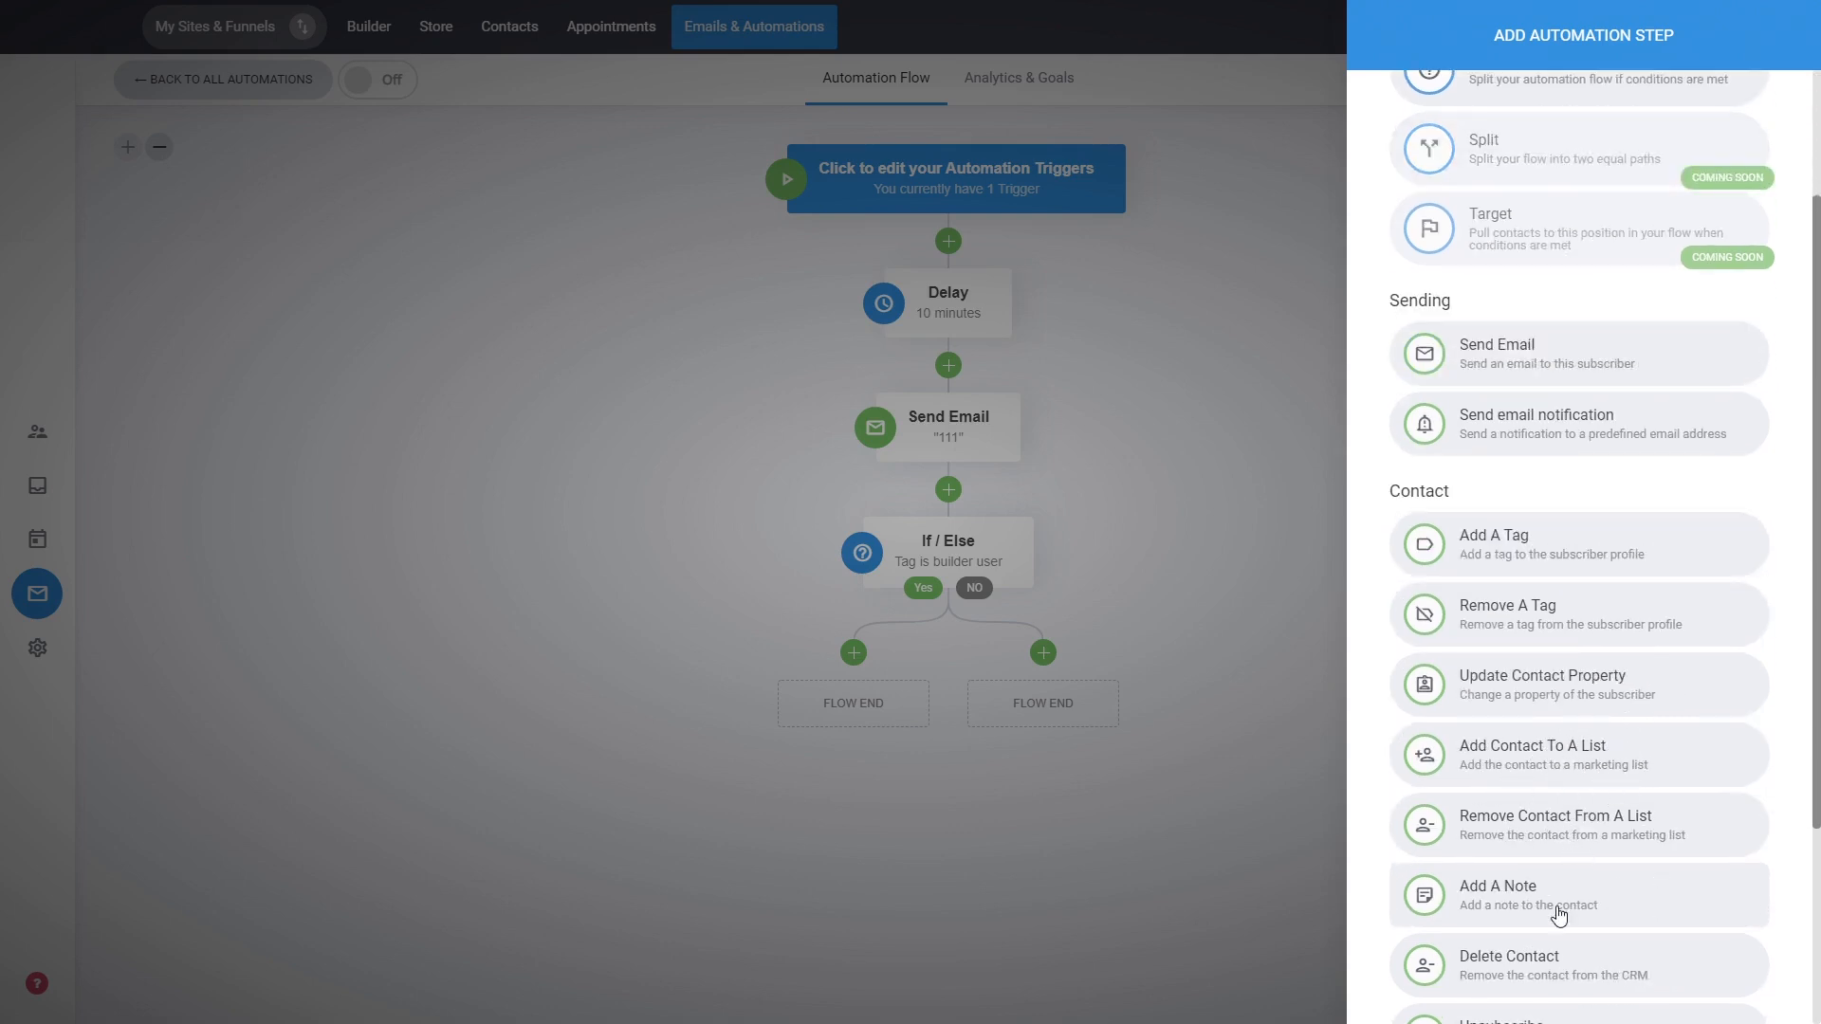
{"action": "scroll", "coordinate": [1609, 713], "scroll_direction": "up", "scroll_amount": 1}
{"action": "scroll", "coordinate": [1609, 713], "scroll_direction": "up", "scroll_amount": 1}
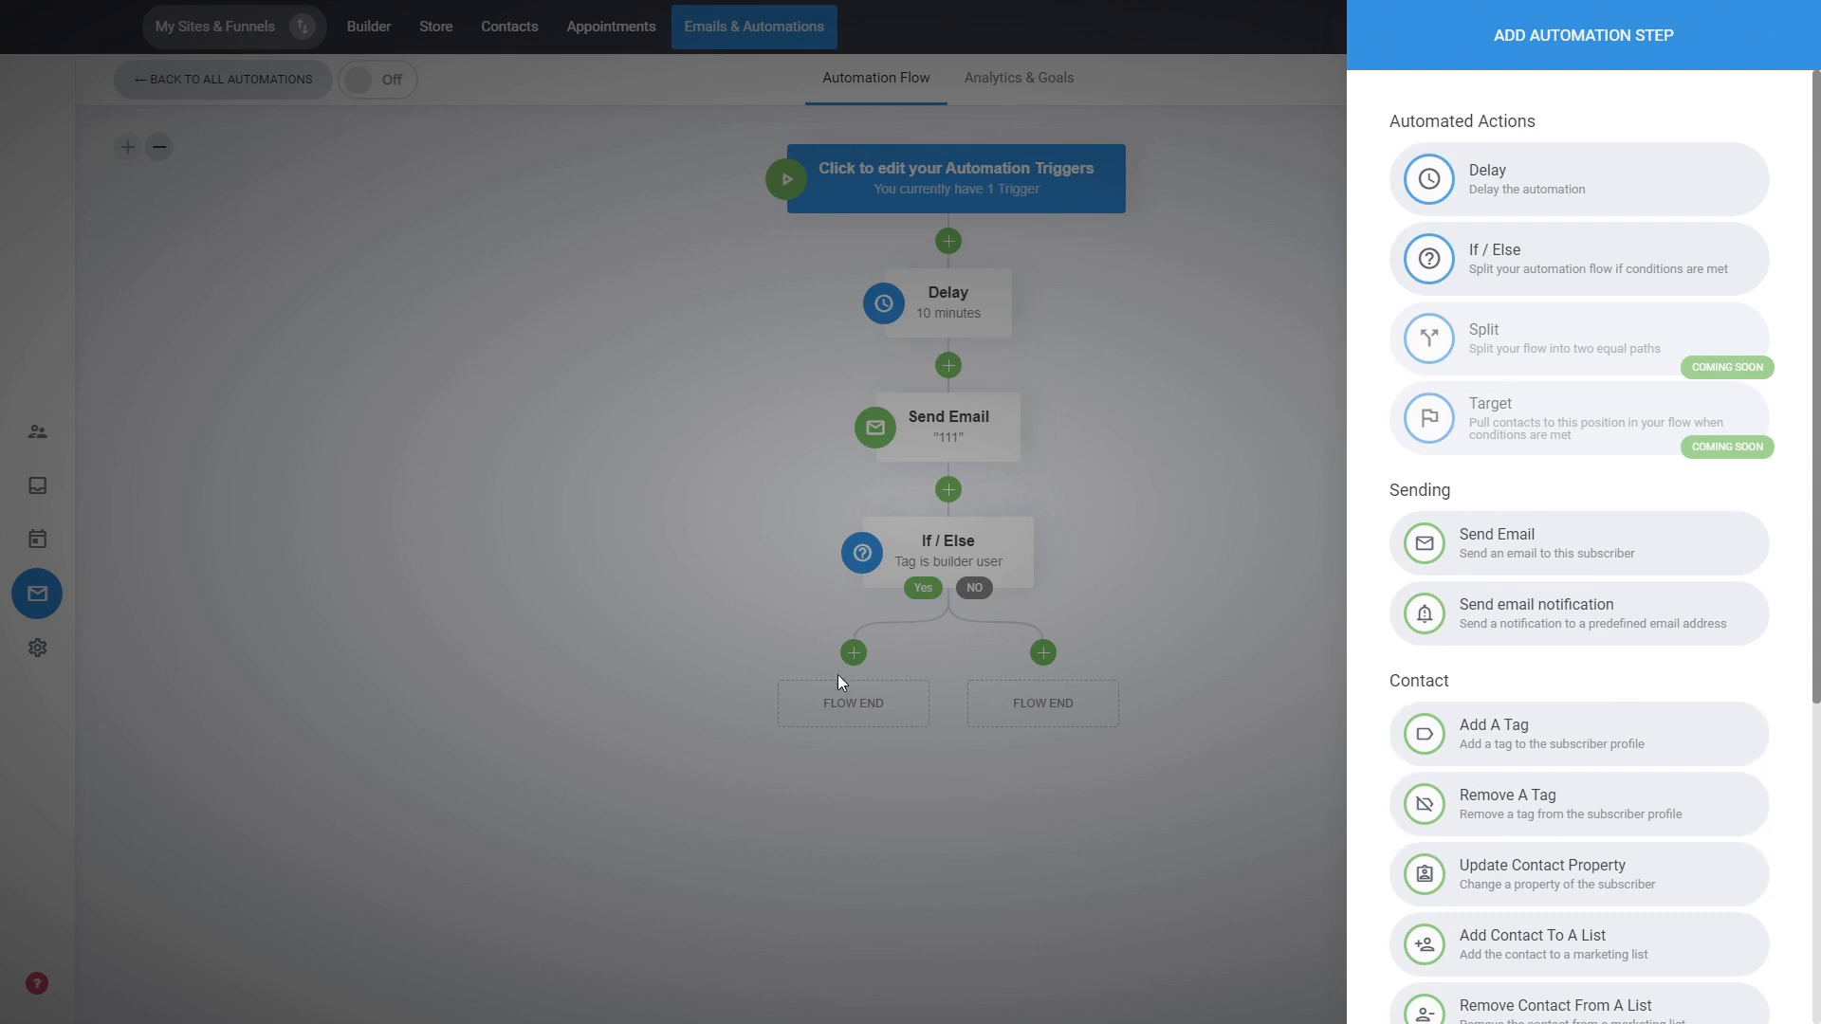
{"action": "left_click", "coordinate": [1043, 671]}
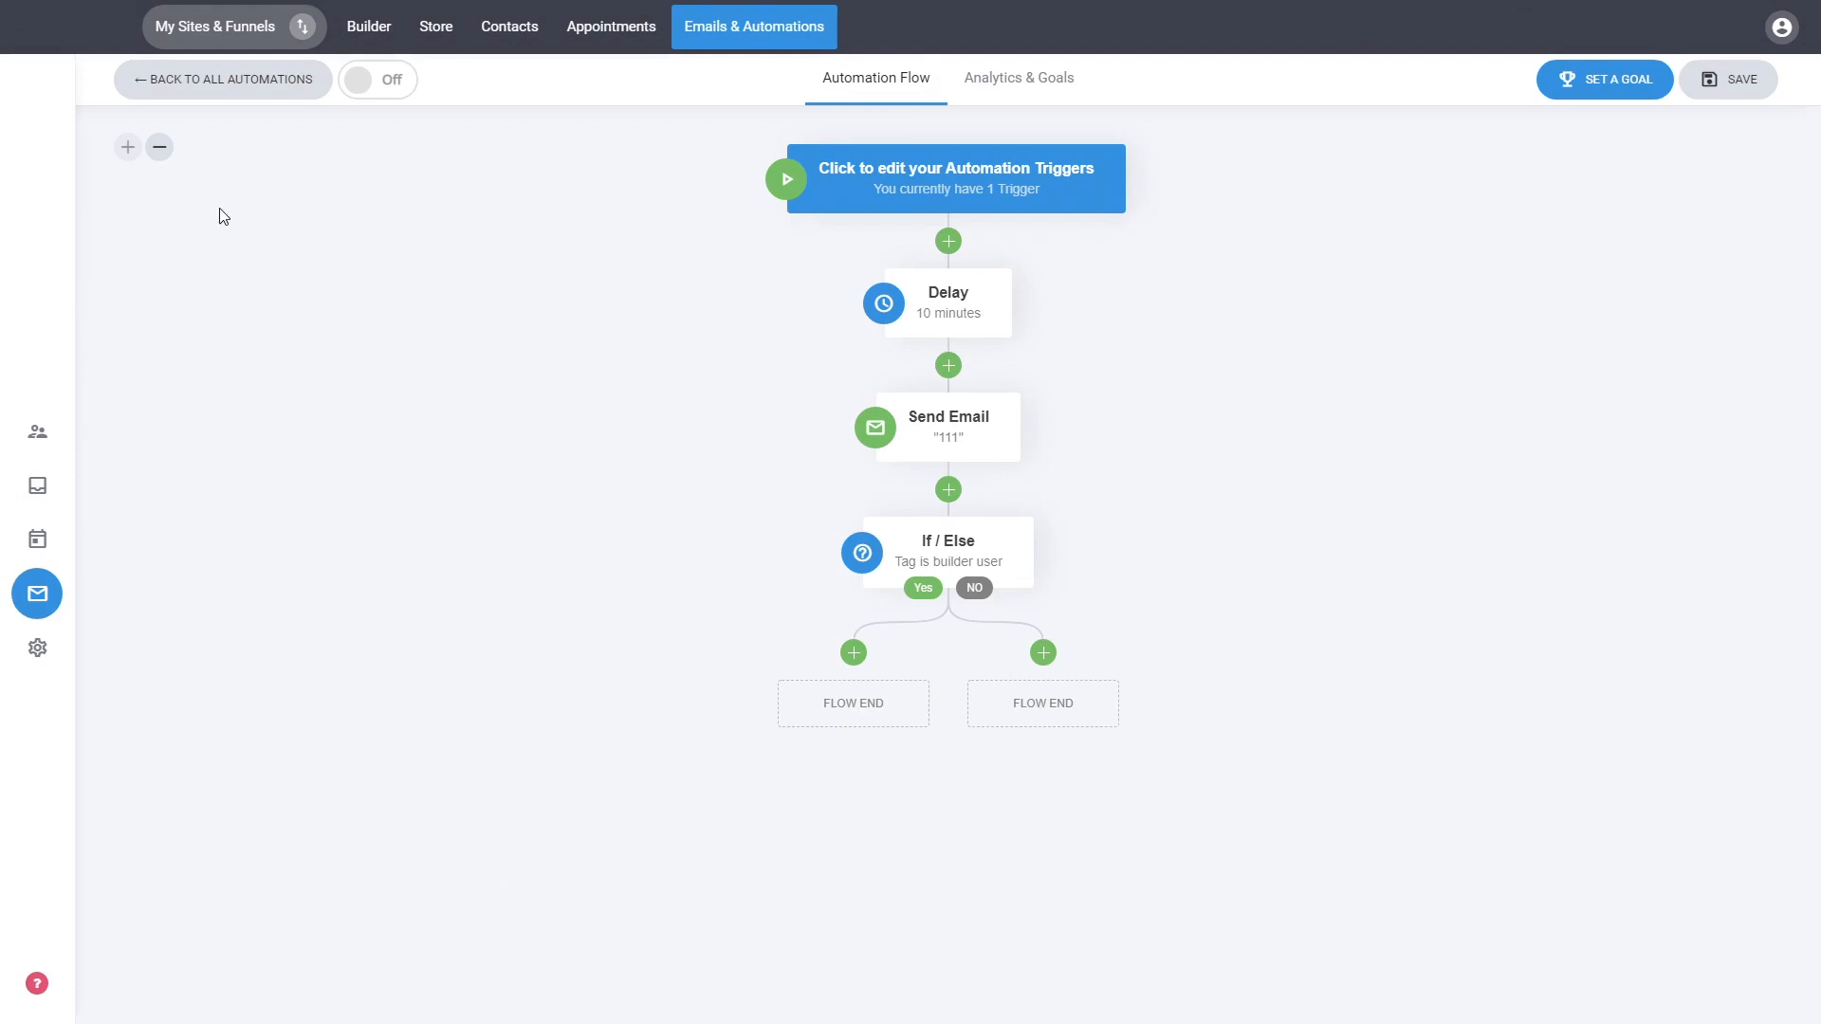
{"action": "left_click", "coordinate": [163, 157]}
{"action": "left_click", "coordinate": [163, 156]}
{"action": "left_click", "coordinate": [163, 157]}
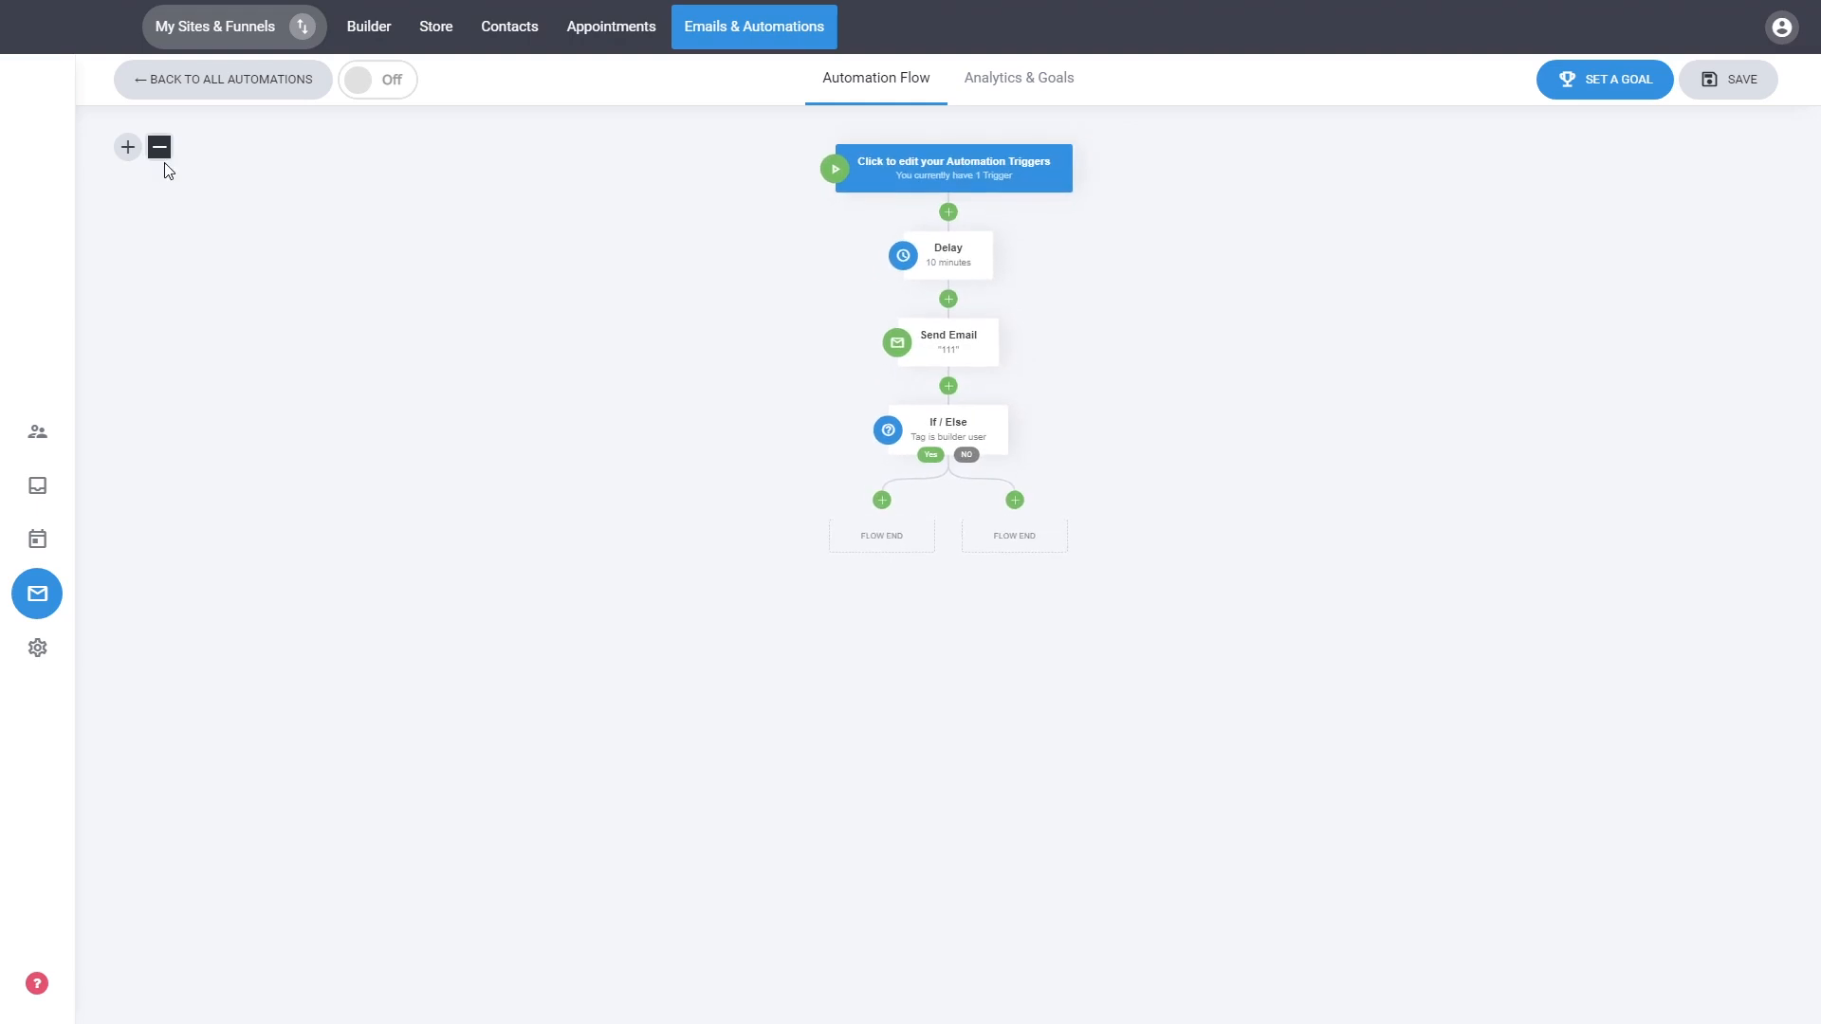
{"action": "mouse_move", "coordinate": [939, 268]}
{"action": "left_click", "coordinate": [128, 149]}
{"action": "left_click", "coordinate": [128, 149]}
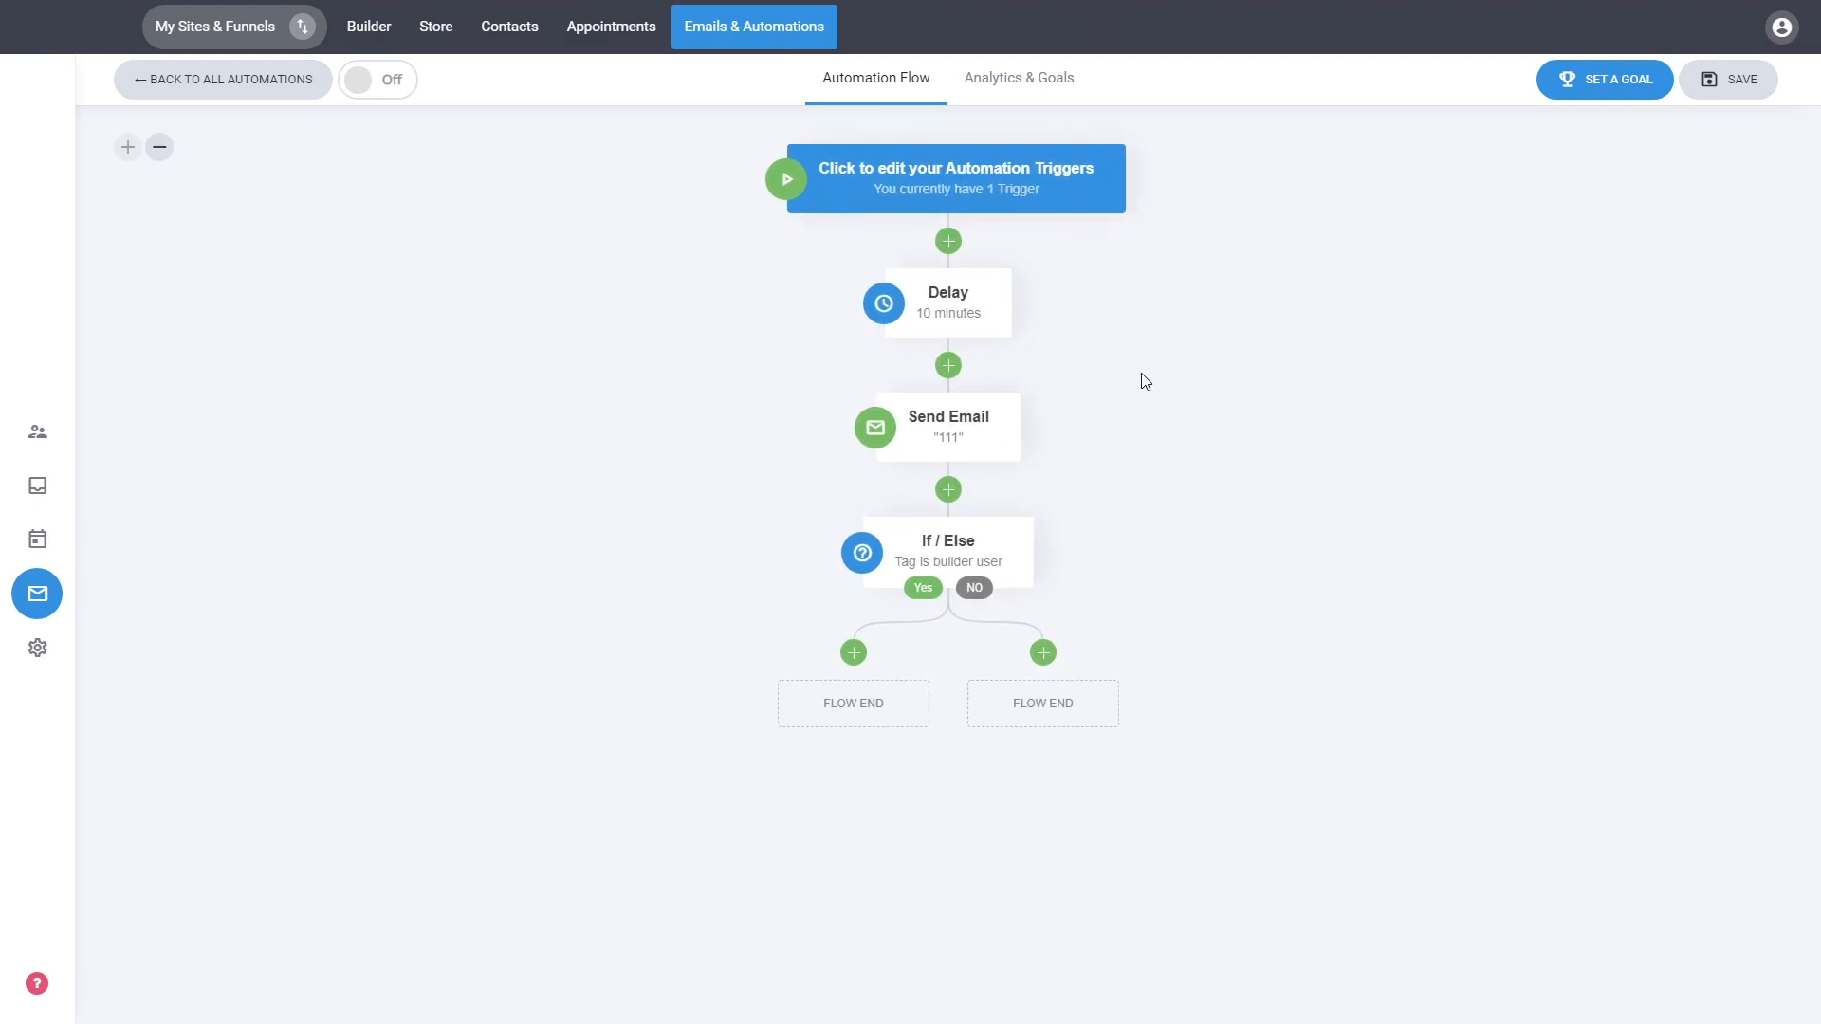
- Review the triggers configured for the automation
{"action": "left_click", "coordinate": [964, 187]}
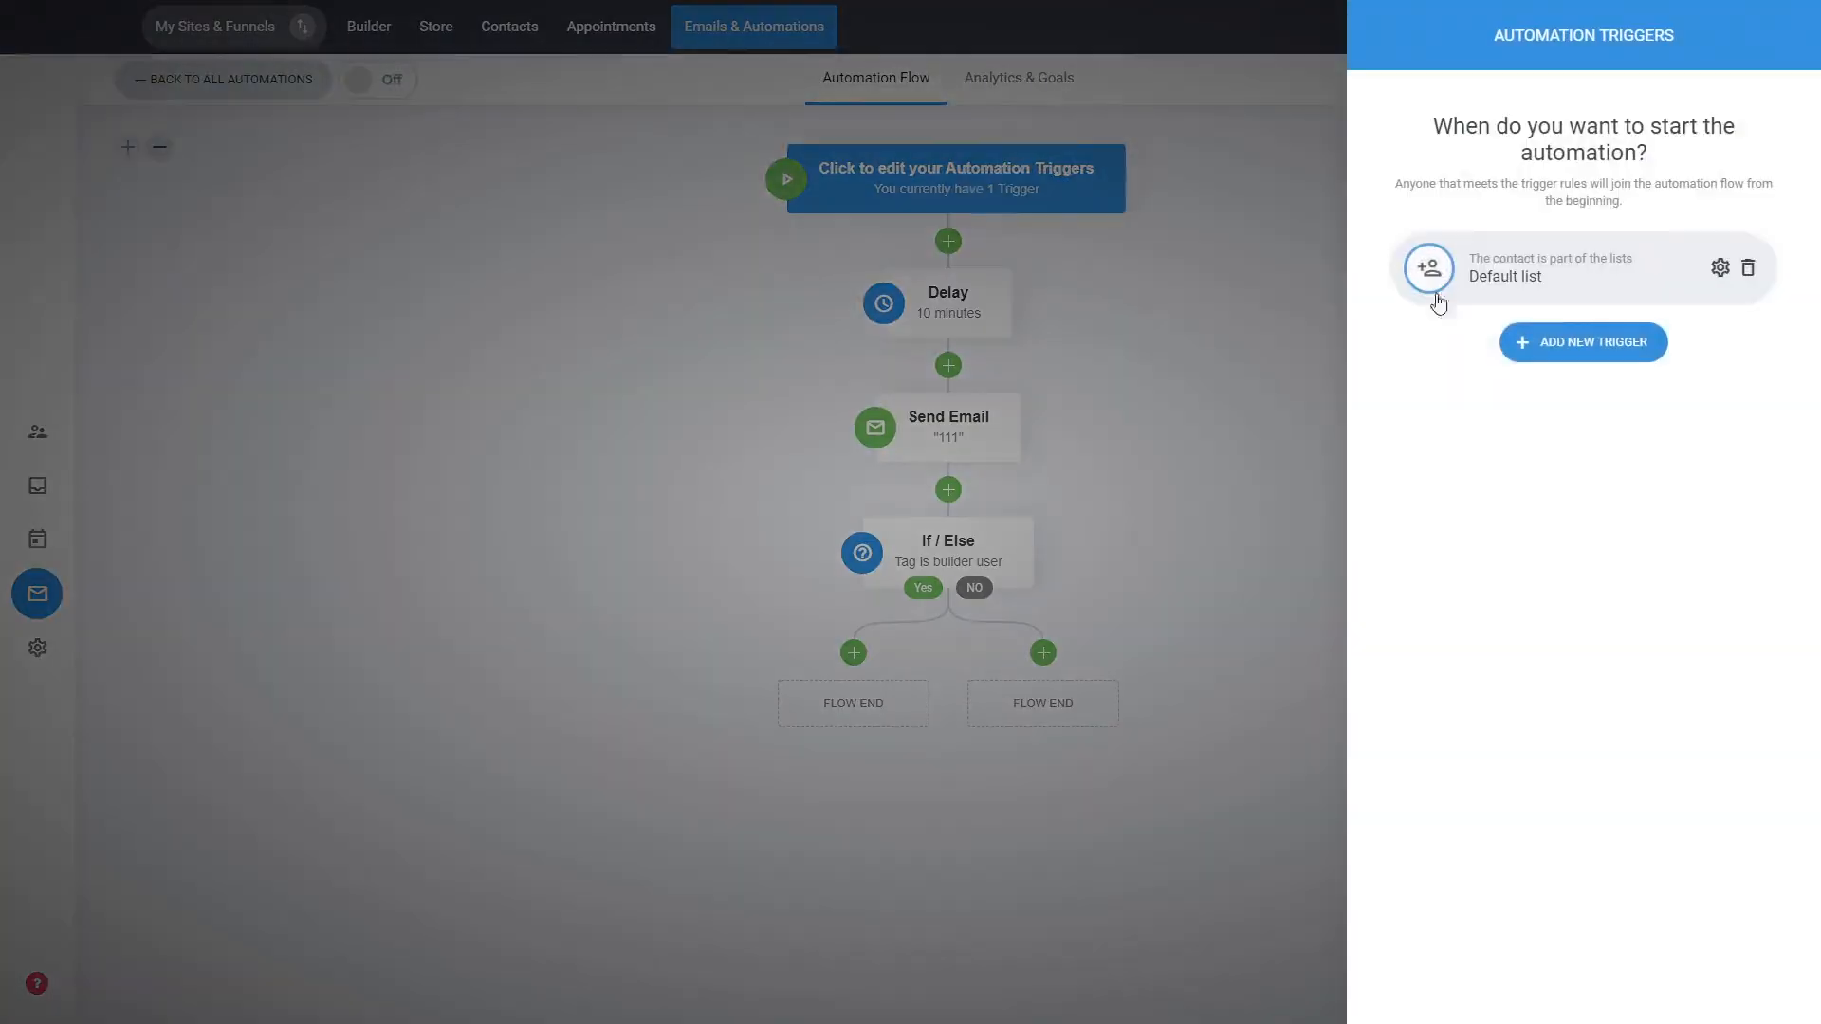
{"action": "left_click", "coordinate": [1299, 382]}
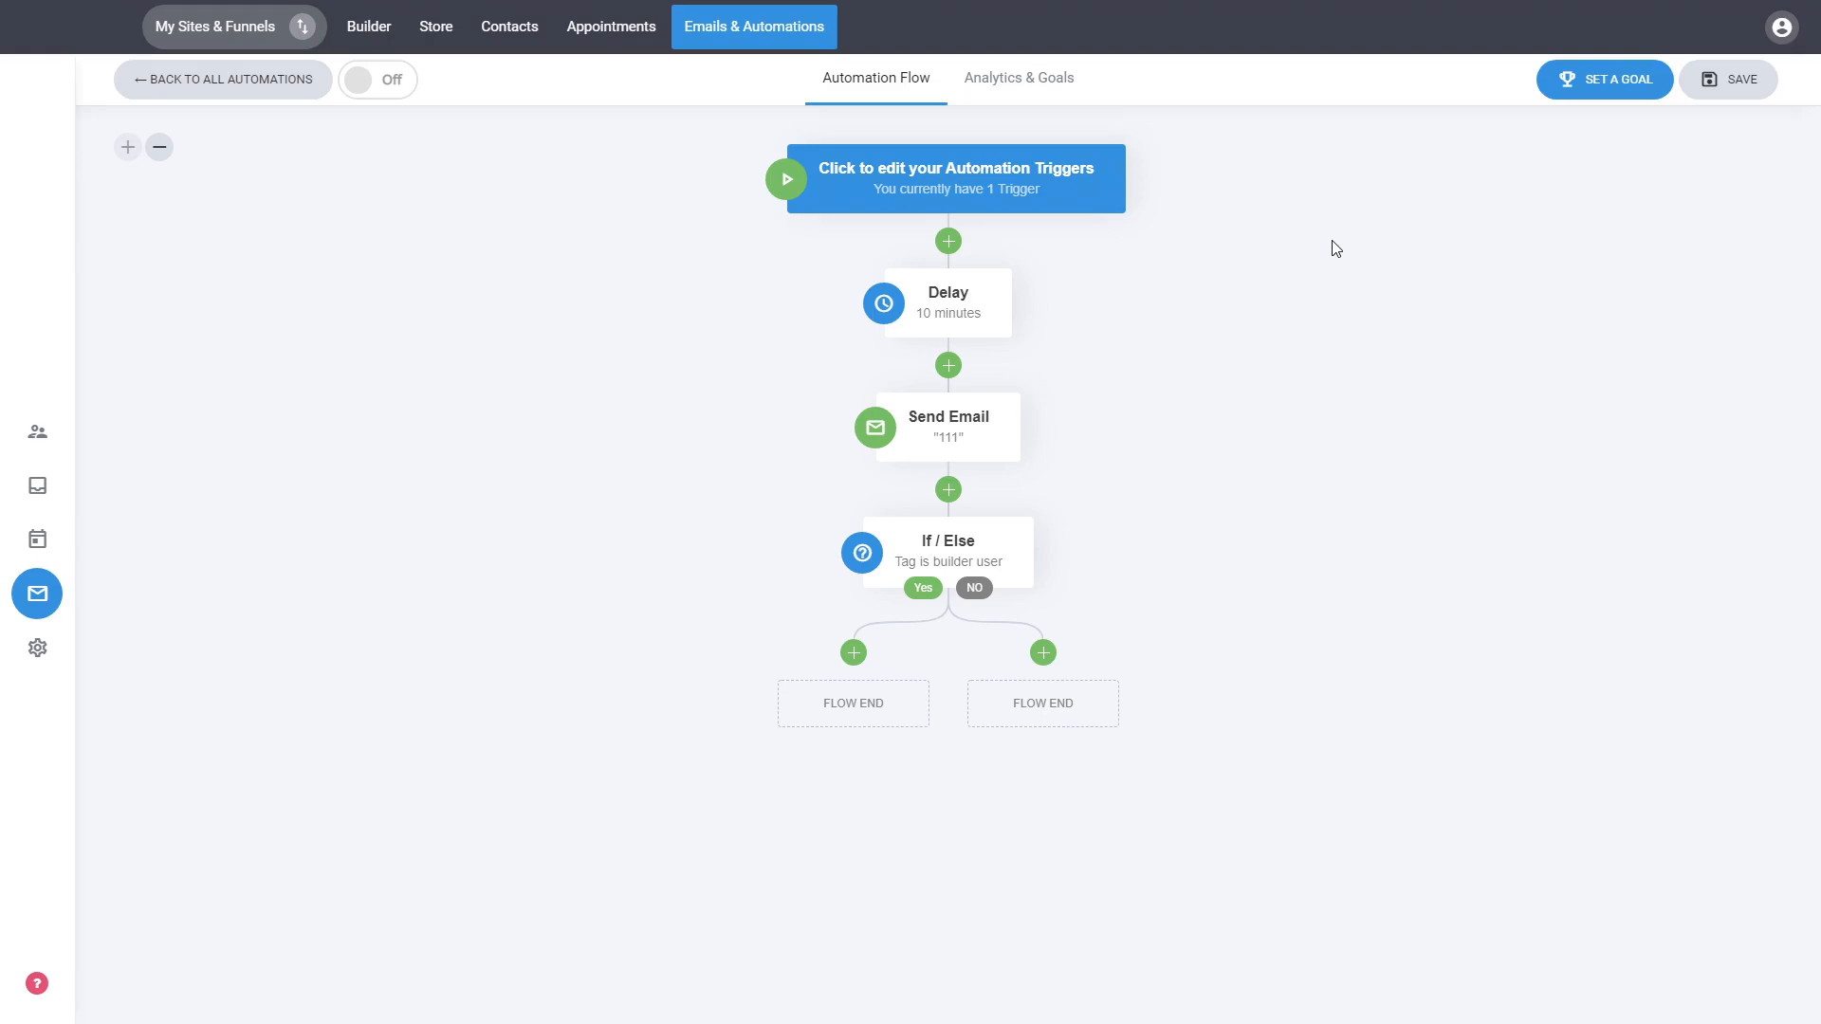
- Add an automation goal that is reached when a tag is added, creating and selecting the new tag "Purchased"
{"action": "left_click", "coordinate": [1615, 98]}
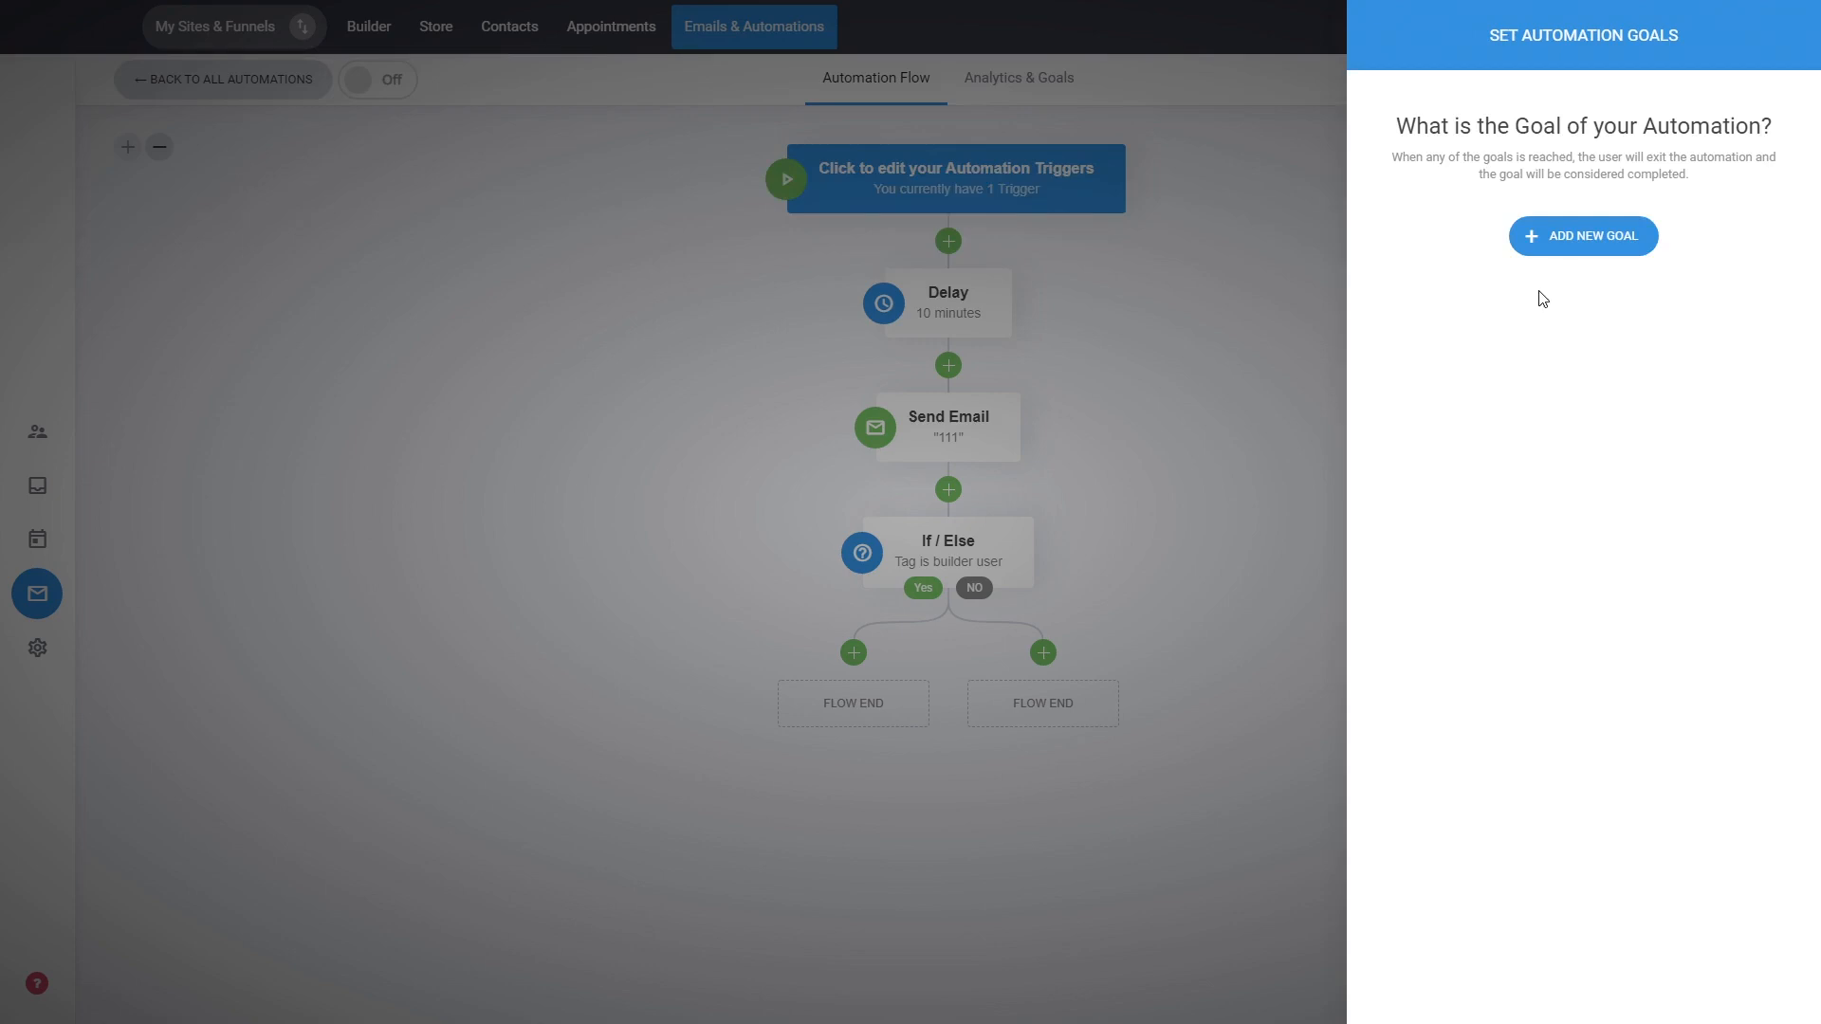
{"action": "left_click", "coordinate": [1573, 245]}
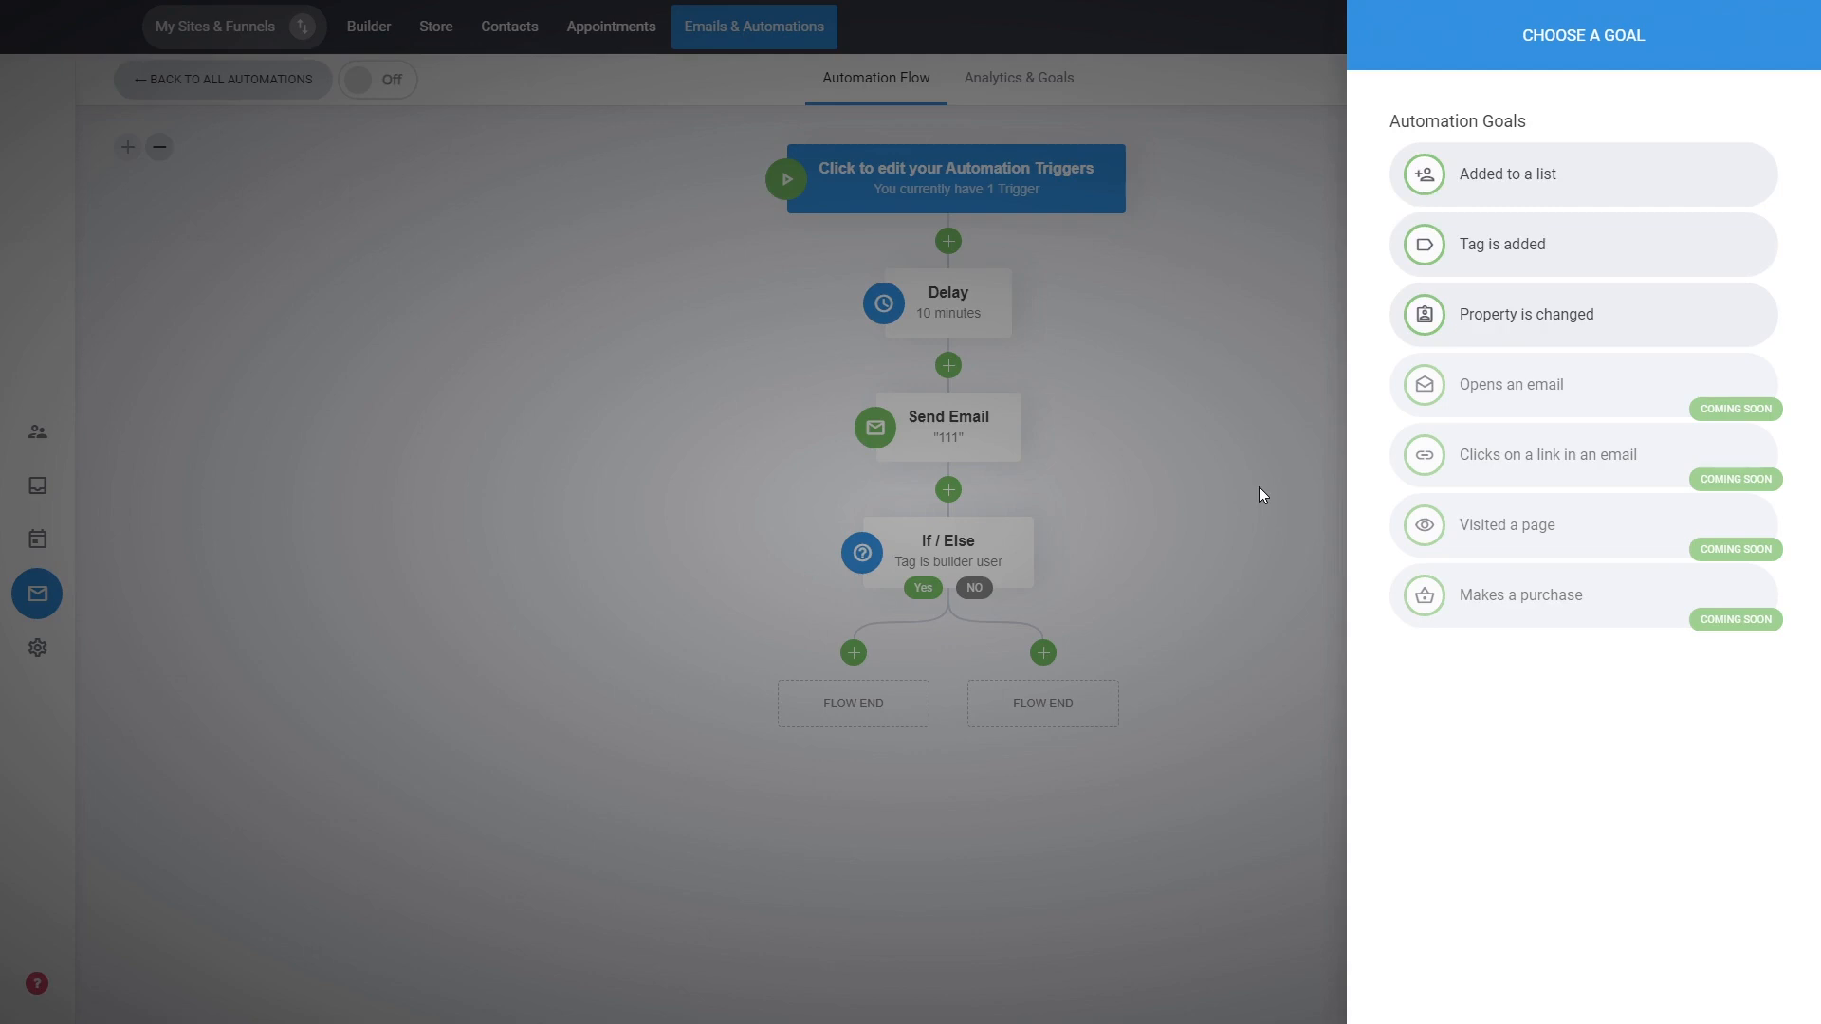
{"action": "left_click", "coordinate": [1497, 249]}
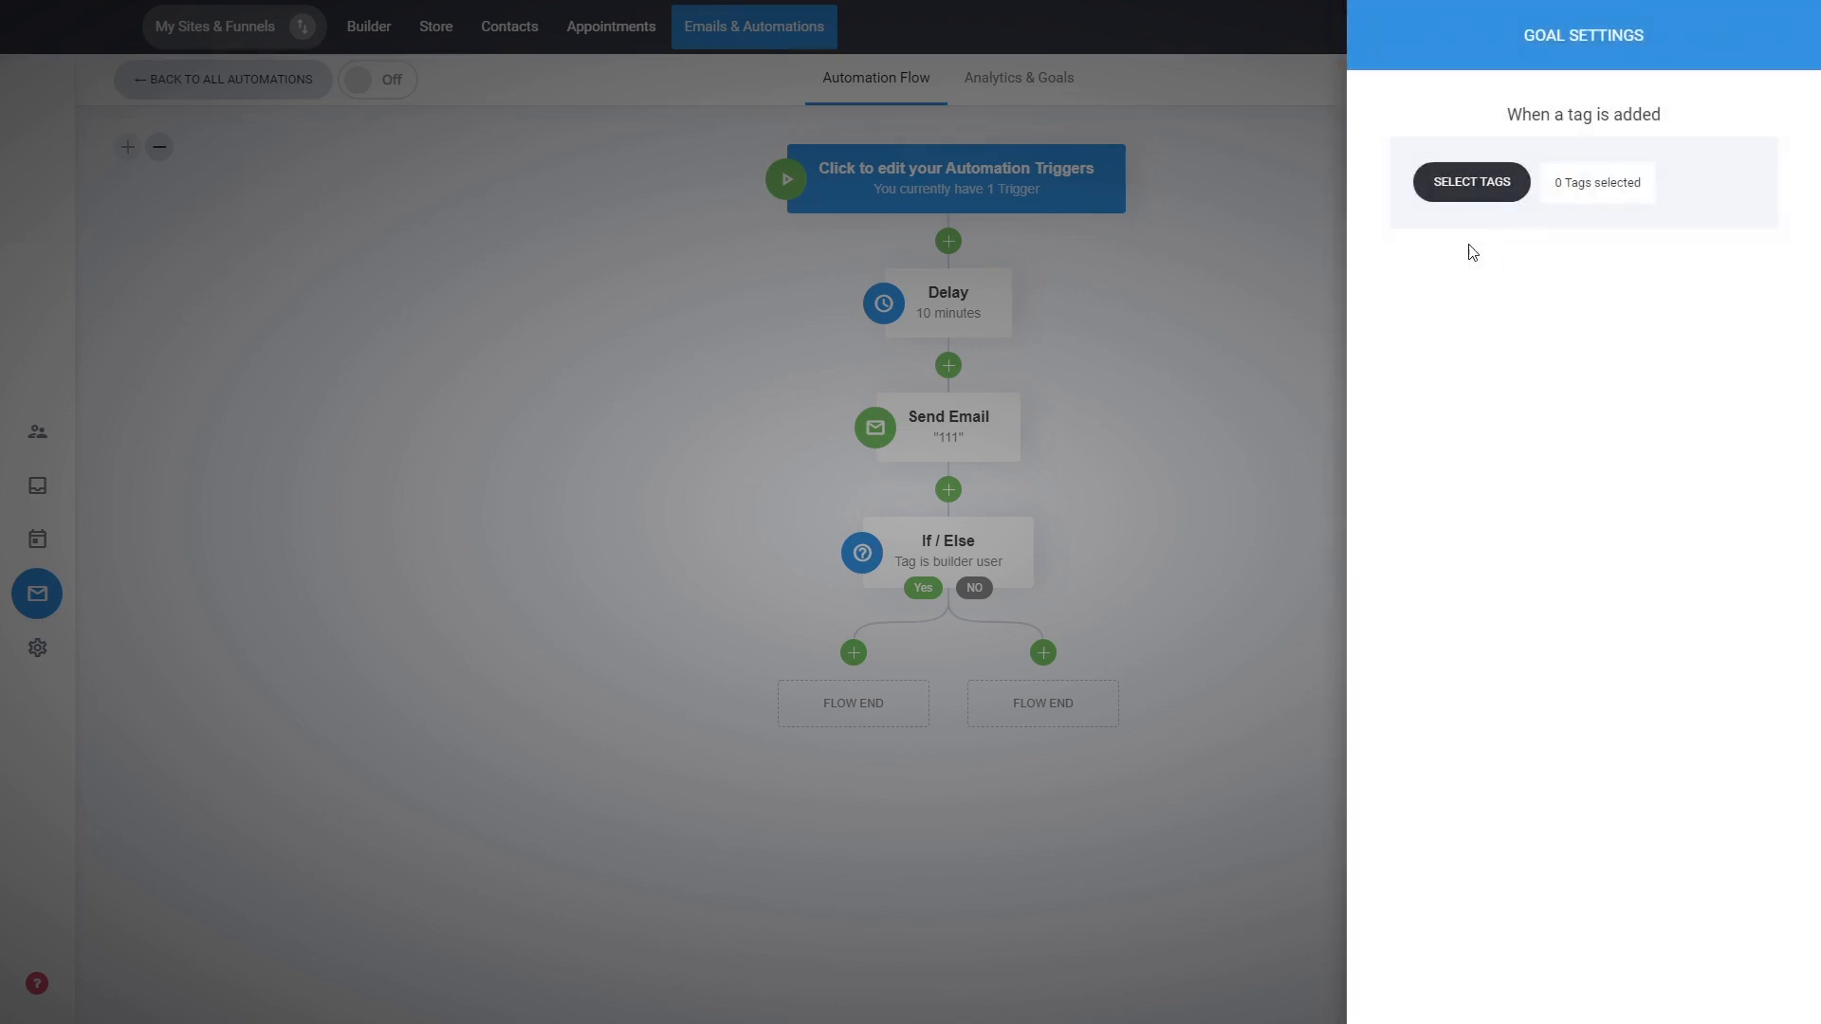
{"action": "left_click", "coordinate": [1490, 188]}
{"action": "left_click", "coordinate": [826, 567]}
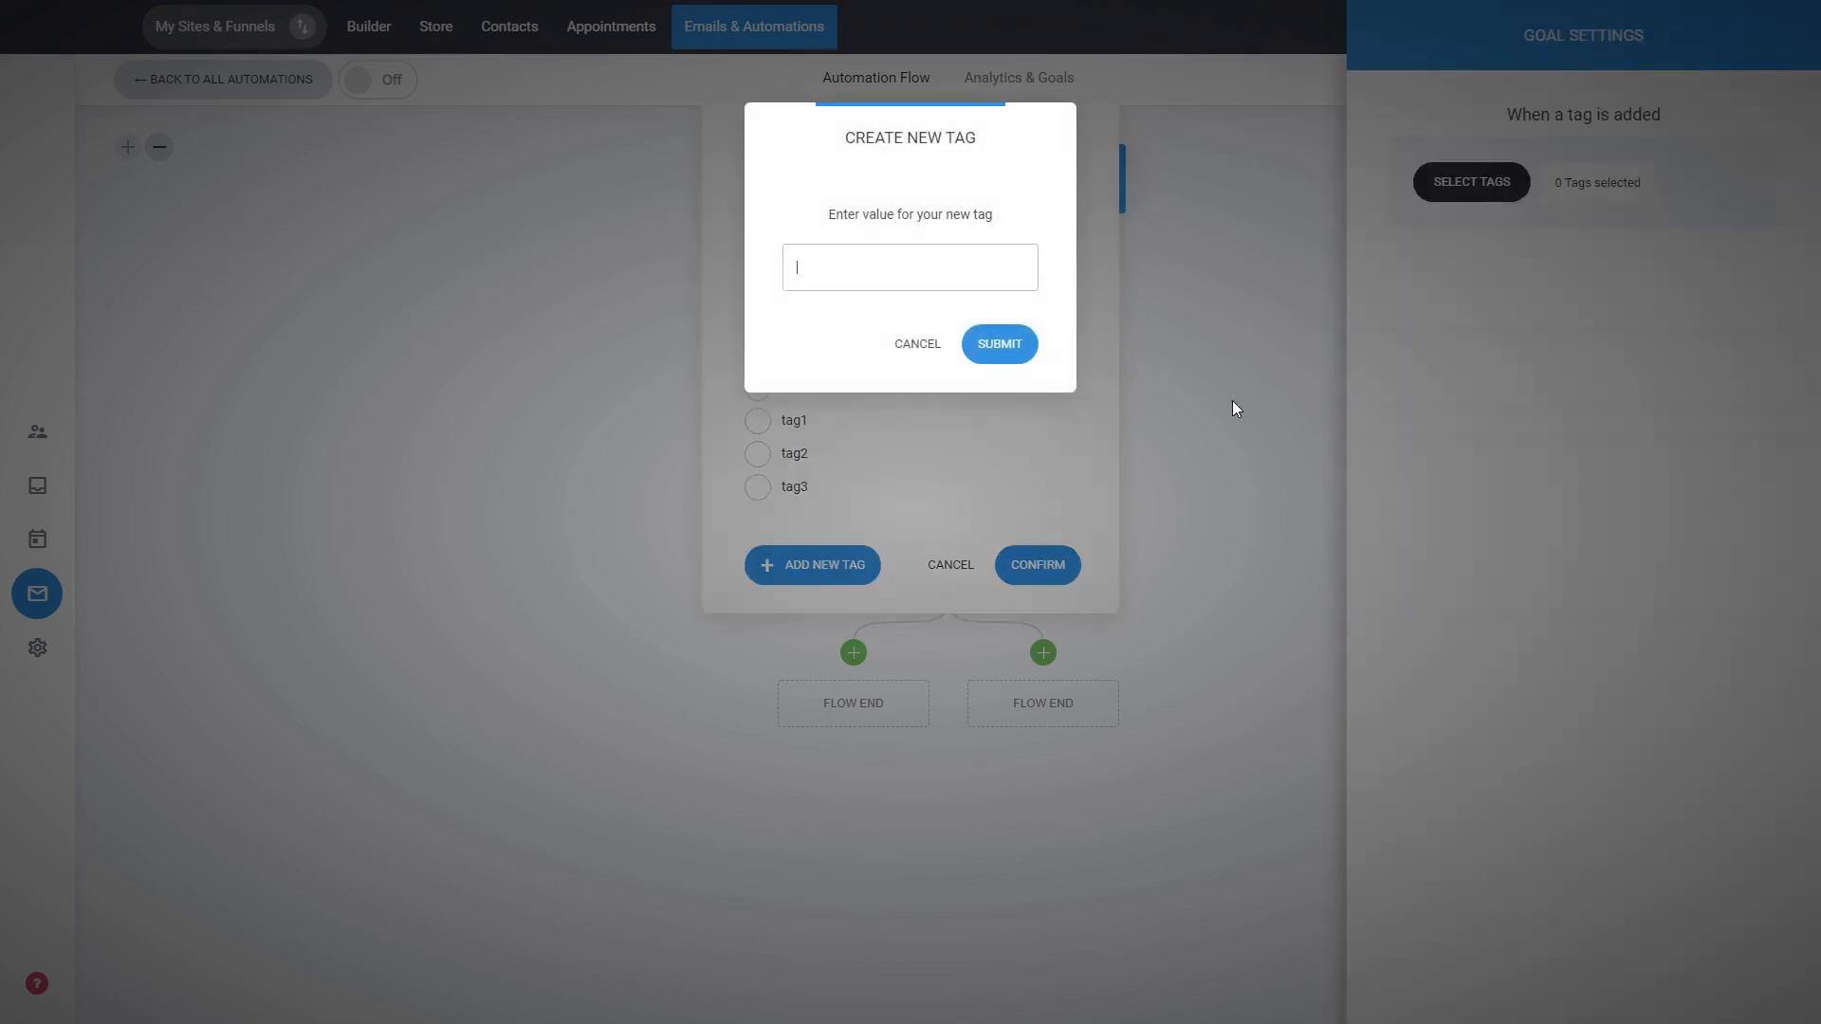
{"action": "type", "text": "Purchased"}
{"action": "left_click", "coordinate": [991, 361]}
{"action": "left_click", "coordinate": [1014, 600]}
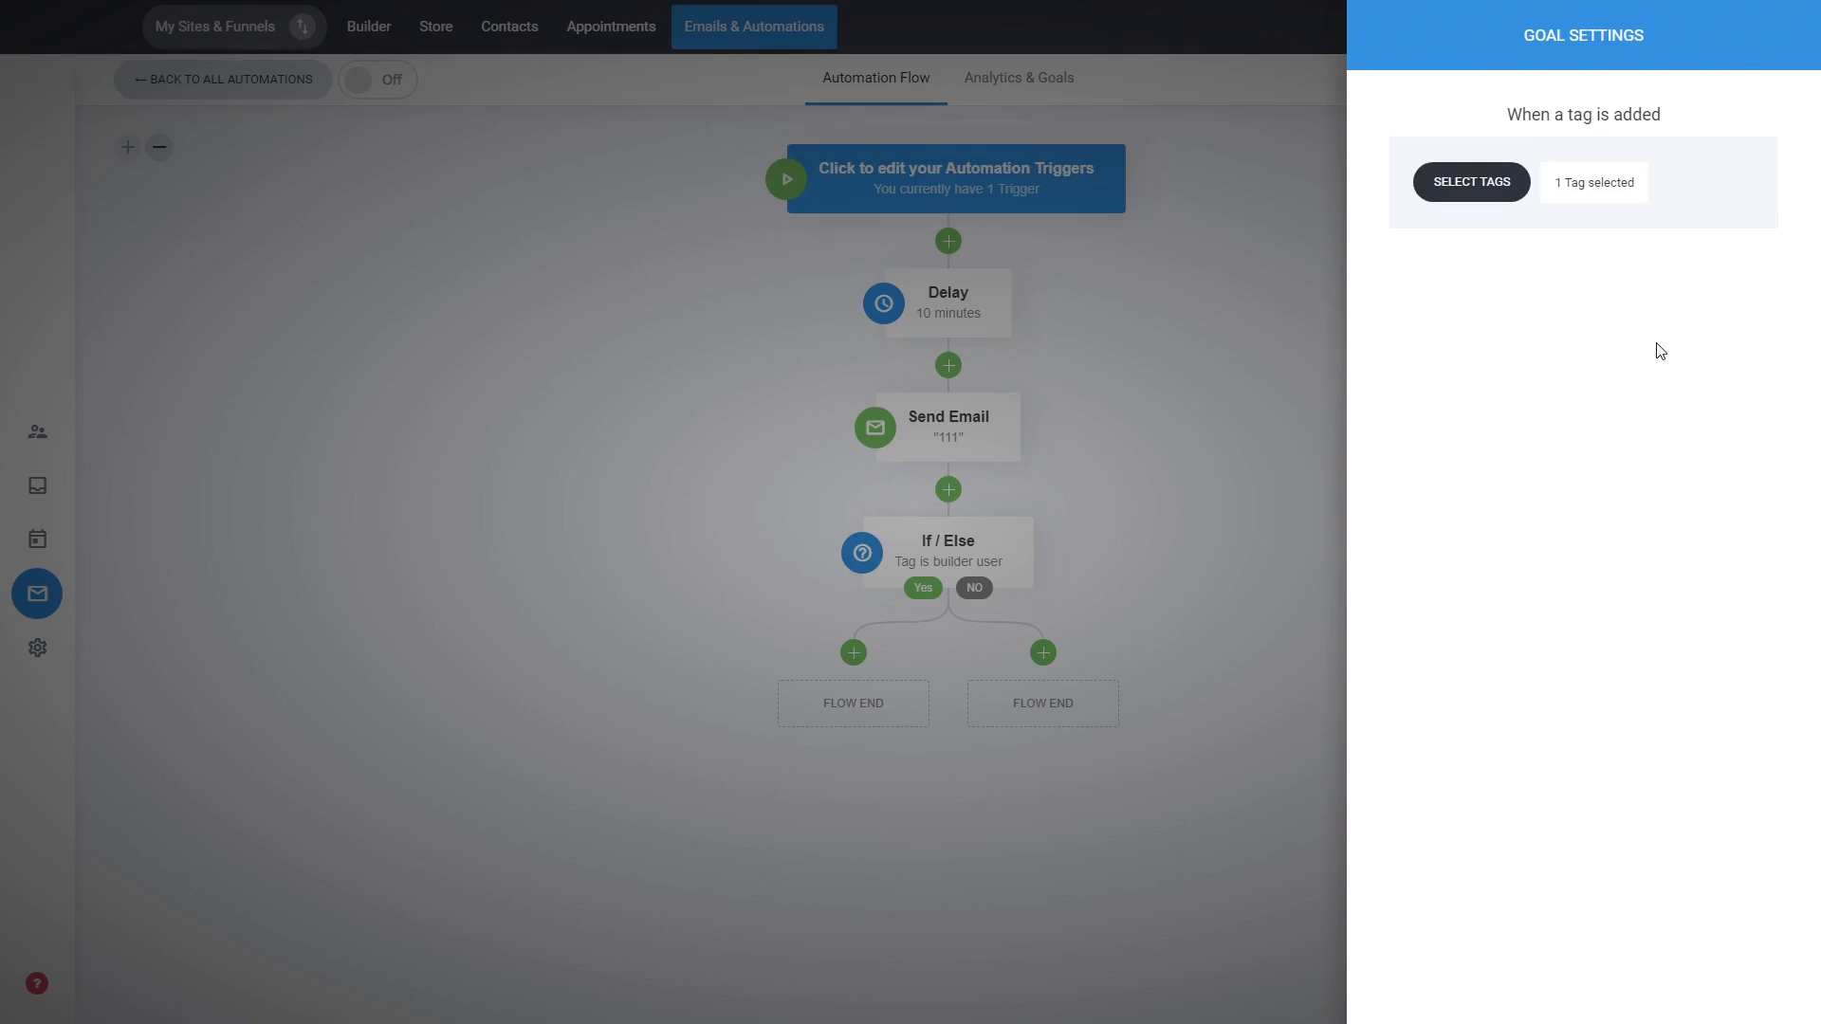
{"action": "left_click", "coordinate": [1237, 402]}
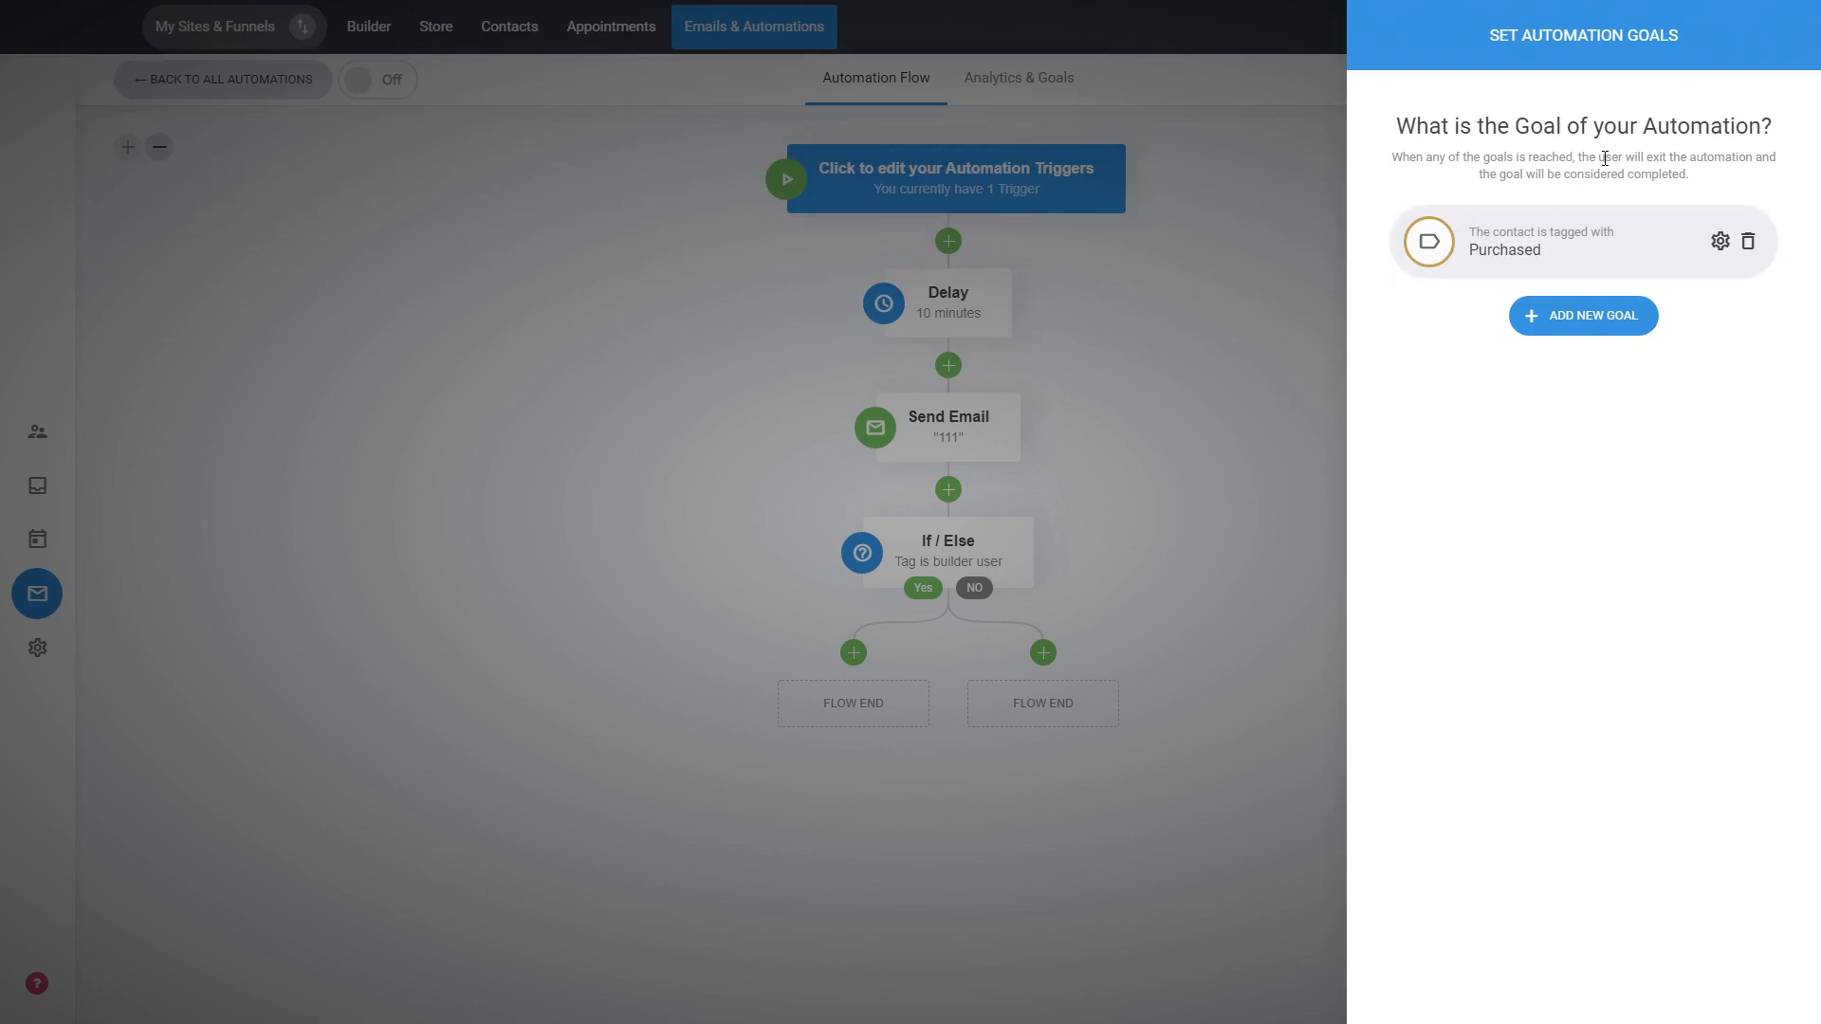
- Browse the goal types available for an additional goal, then close the automation goals without adding another
{"action": "left_click", "coordinate": [1557, 327]}
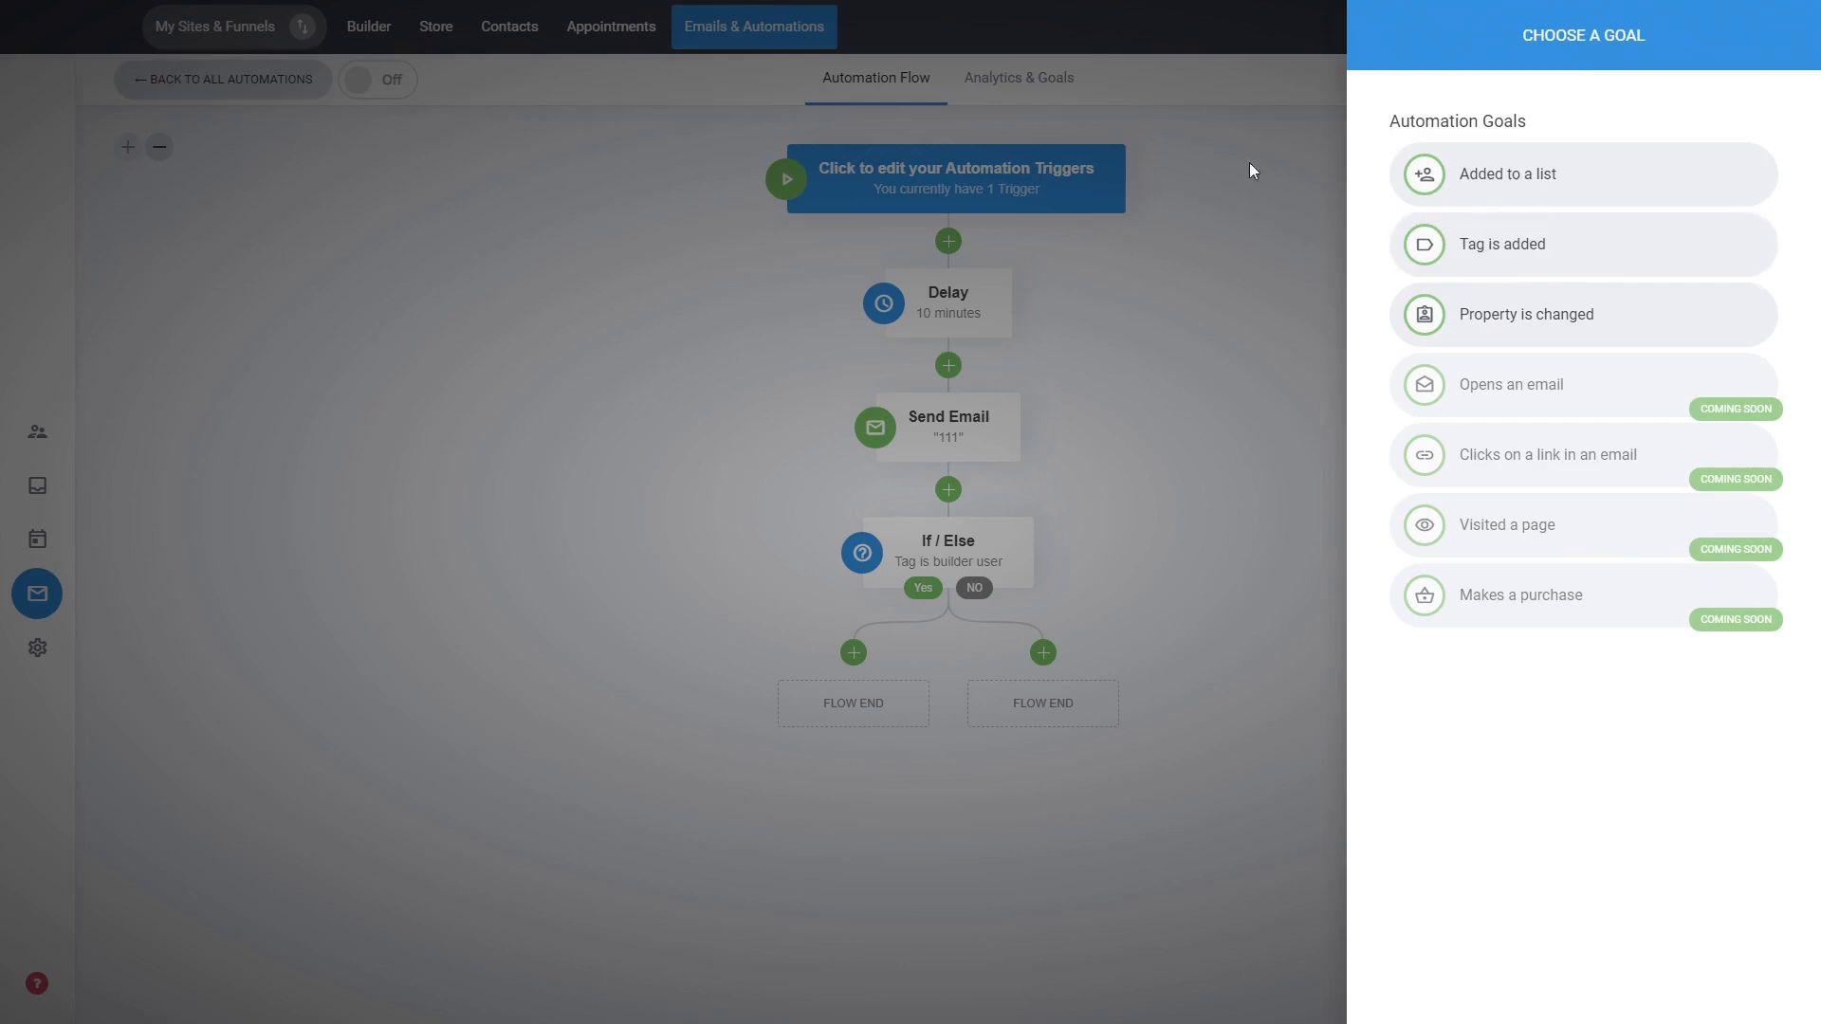
{"action": "left_click", "coordinate": [1205, 406]}
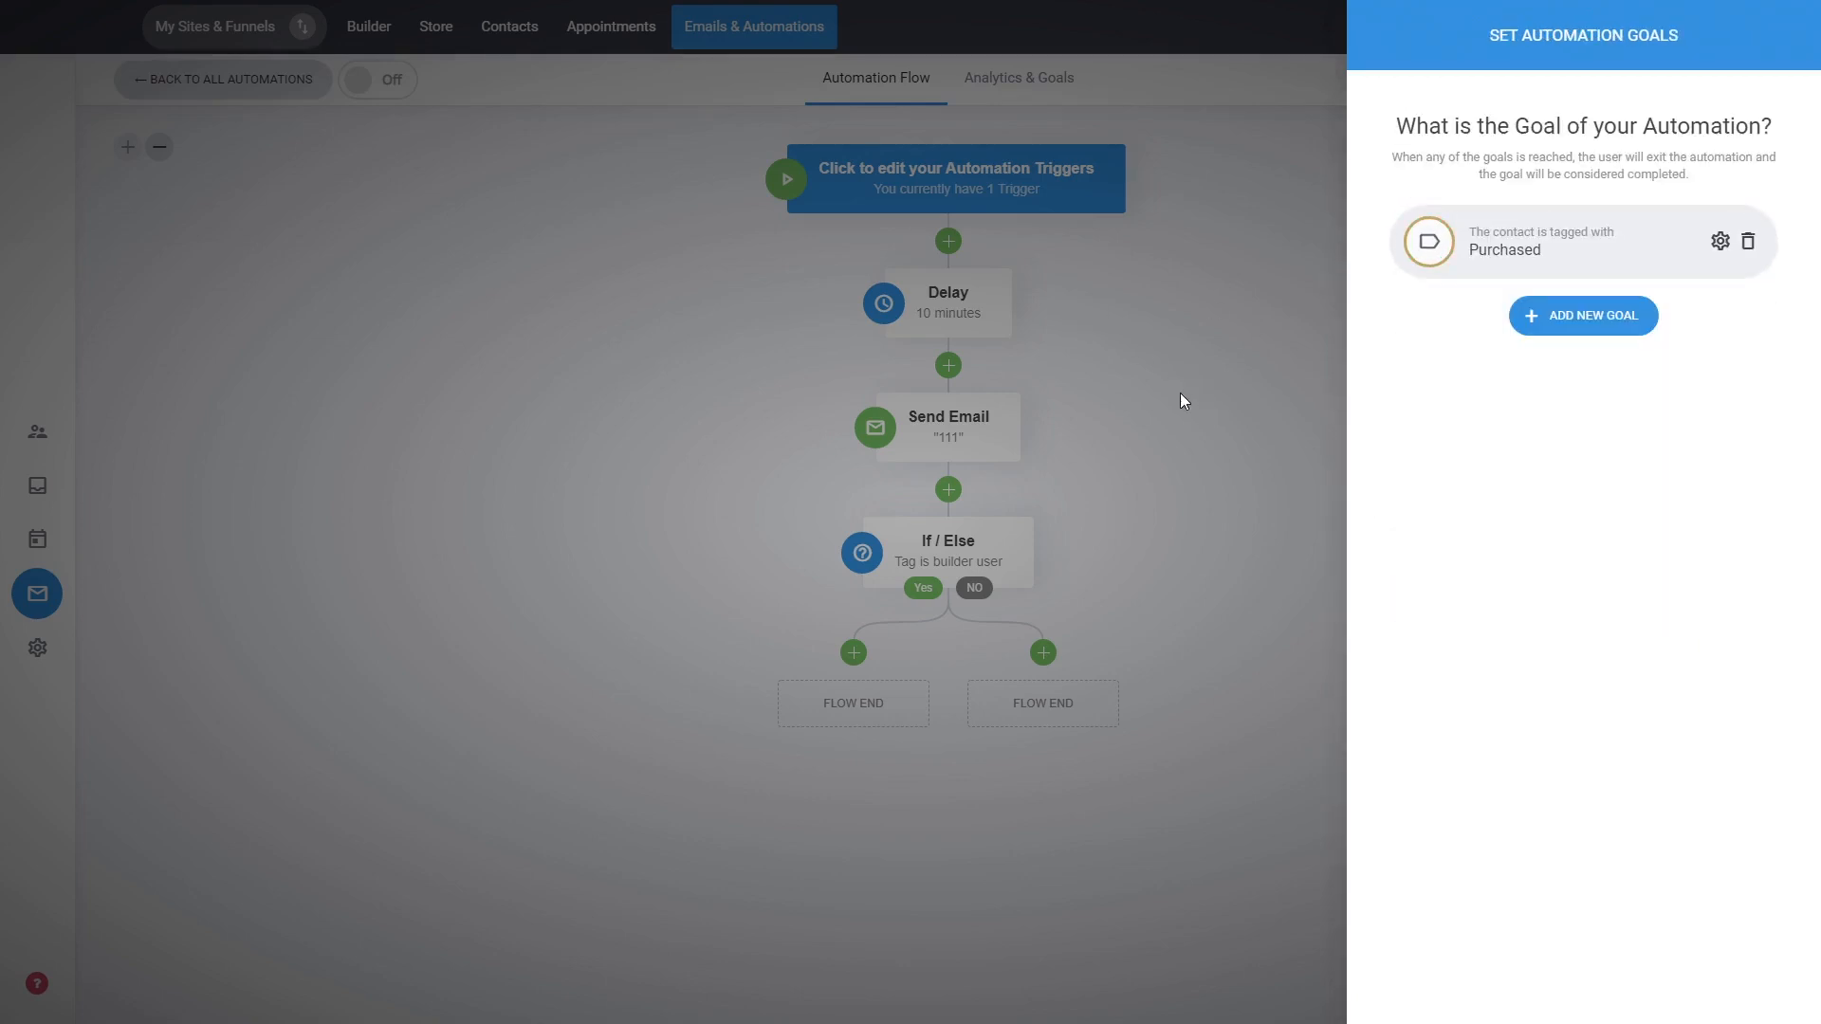
{"action": "left_click", "coordinate": [1190, 390]}
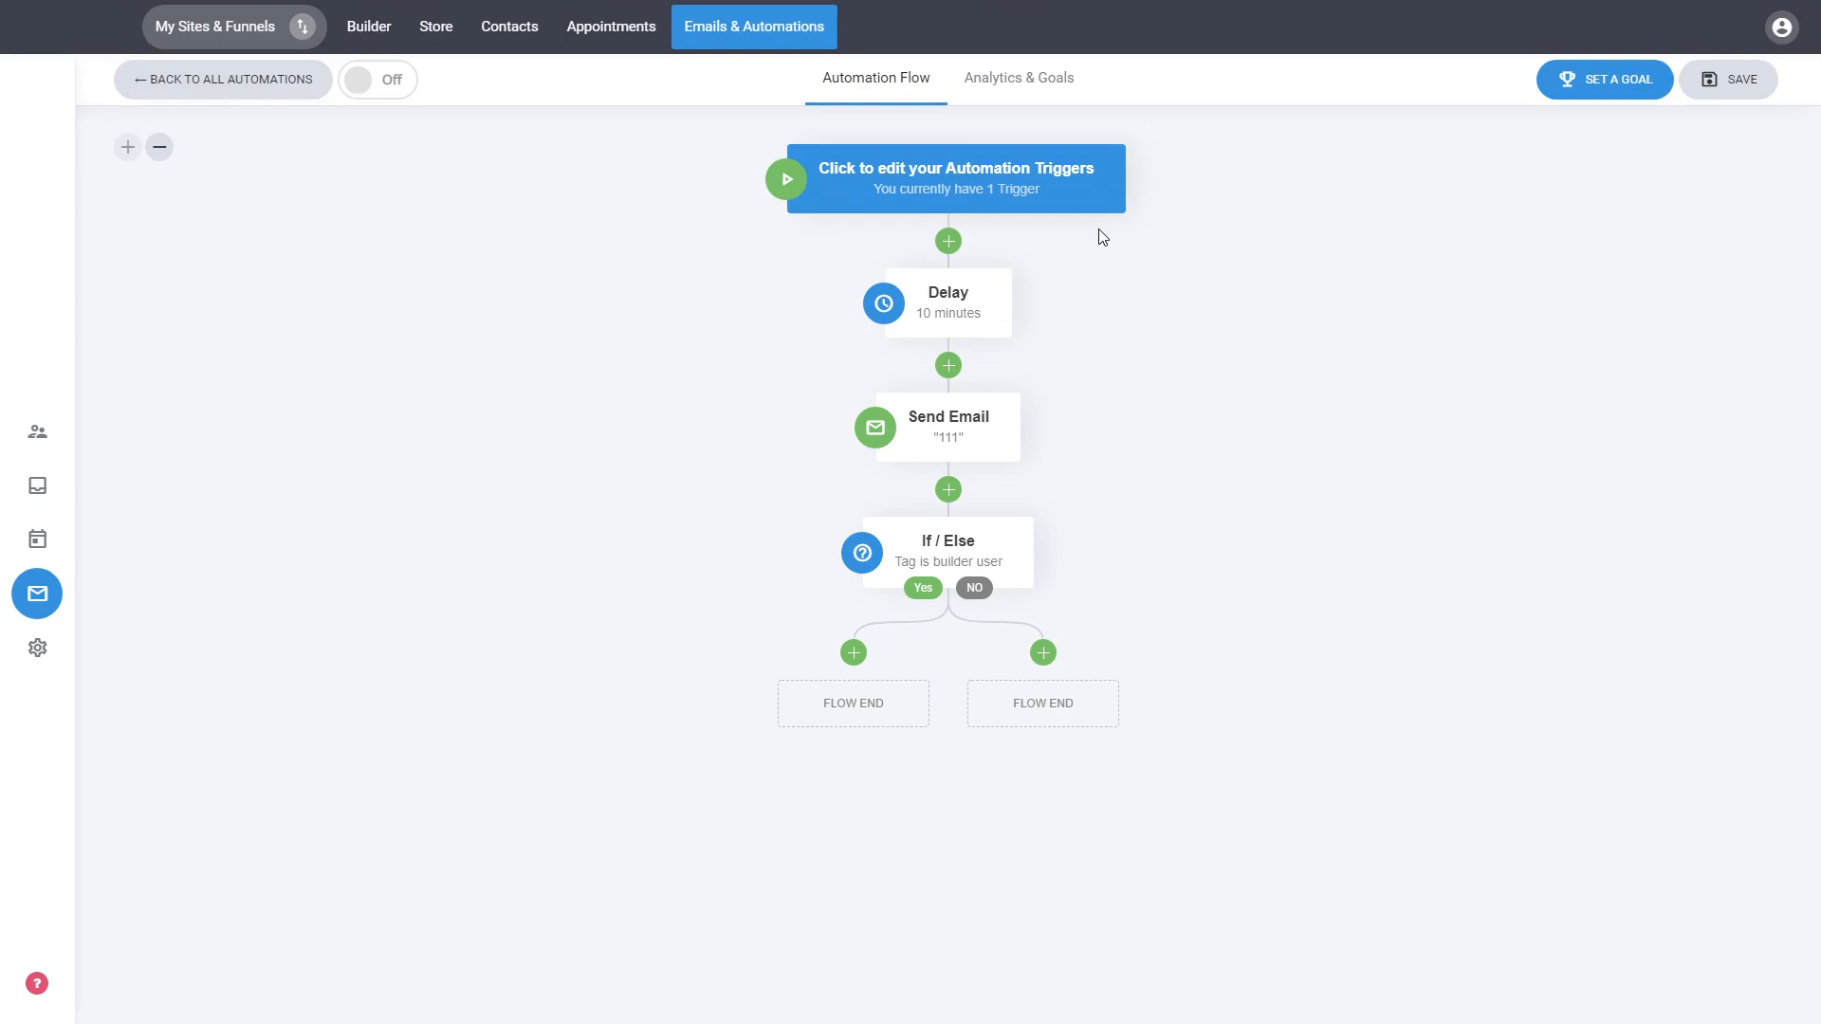
- Review the automation's analytics and its goal settings, then return to the automation flow
{"action": "left_click", "coordinate": [1006, 101]}
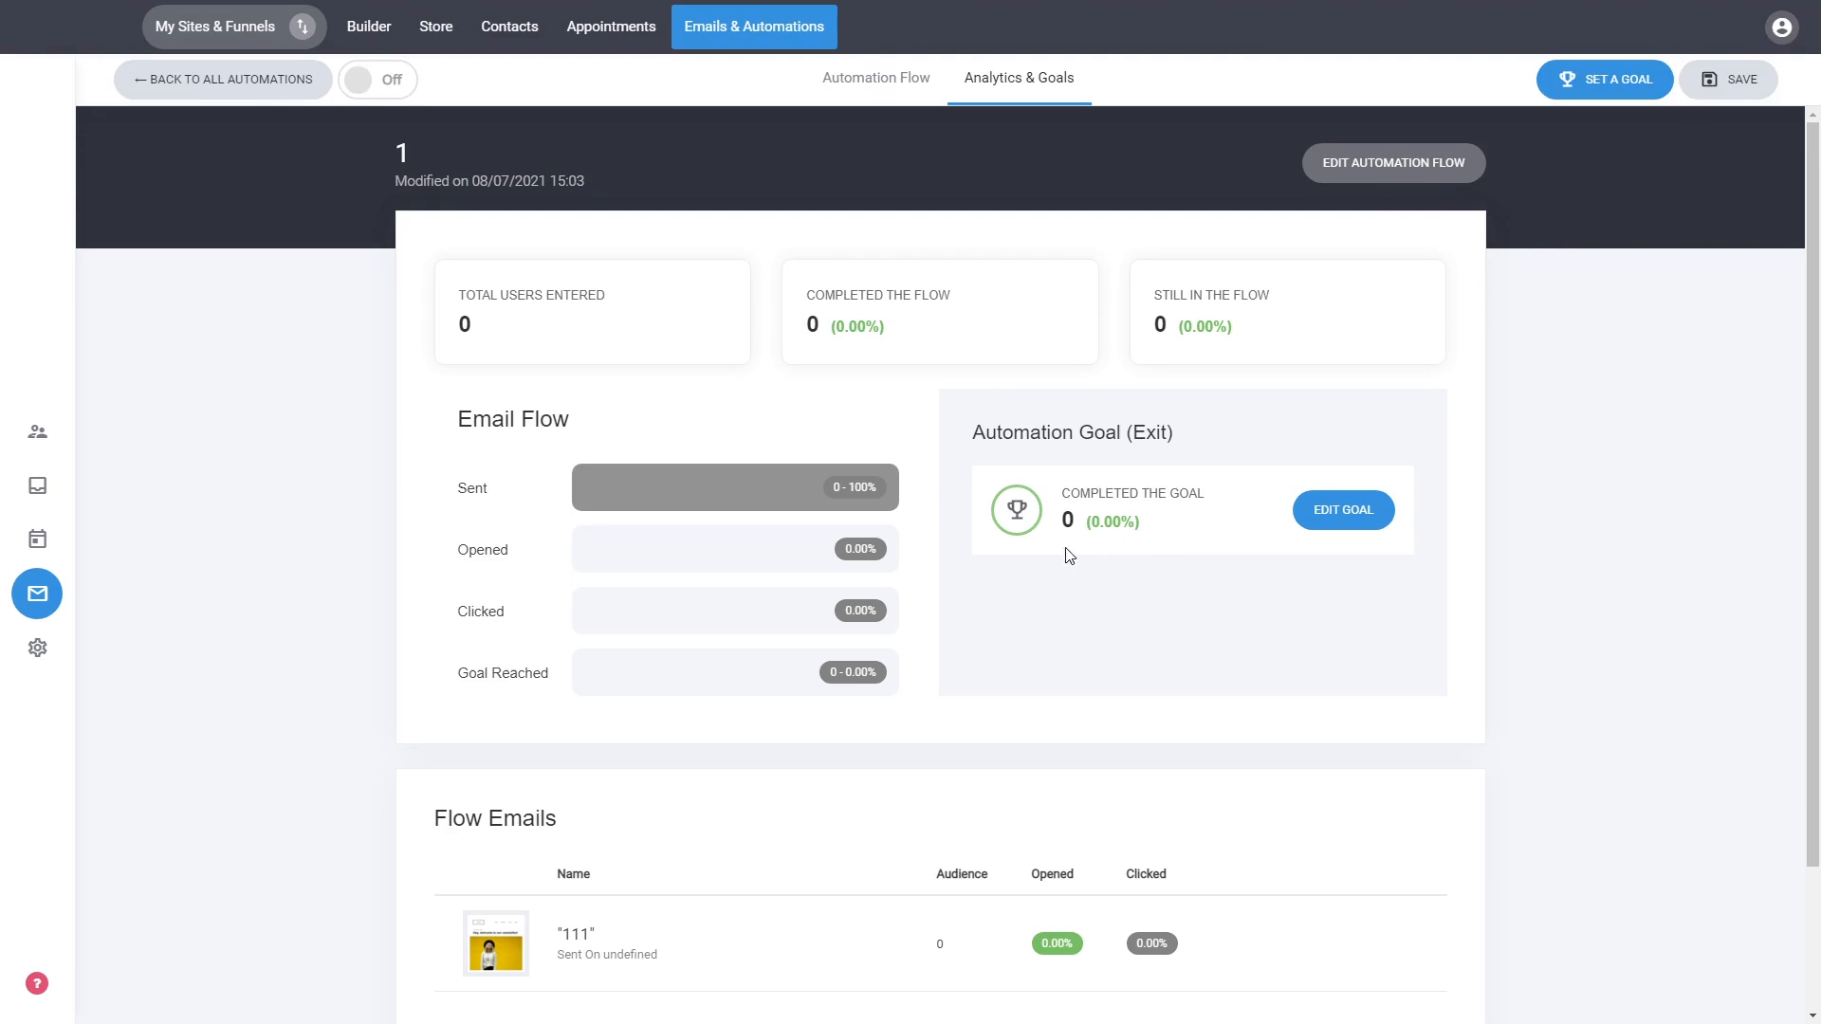
{"action": "left_click", "coordinate": [1321, 536]}
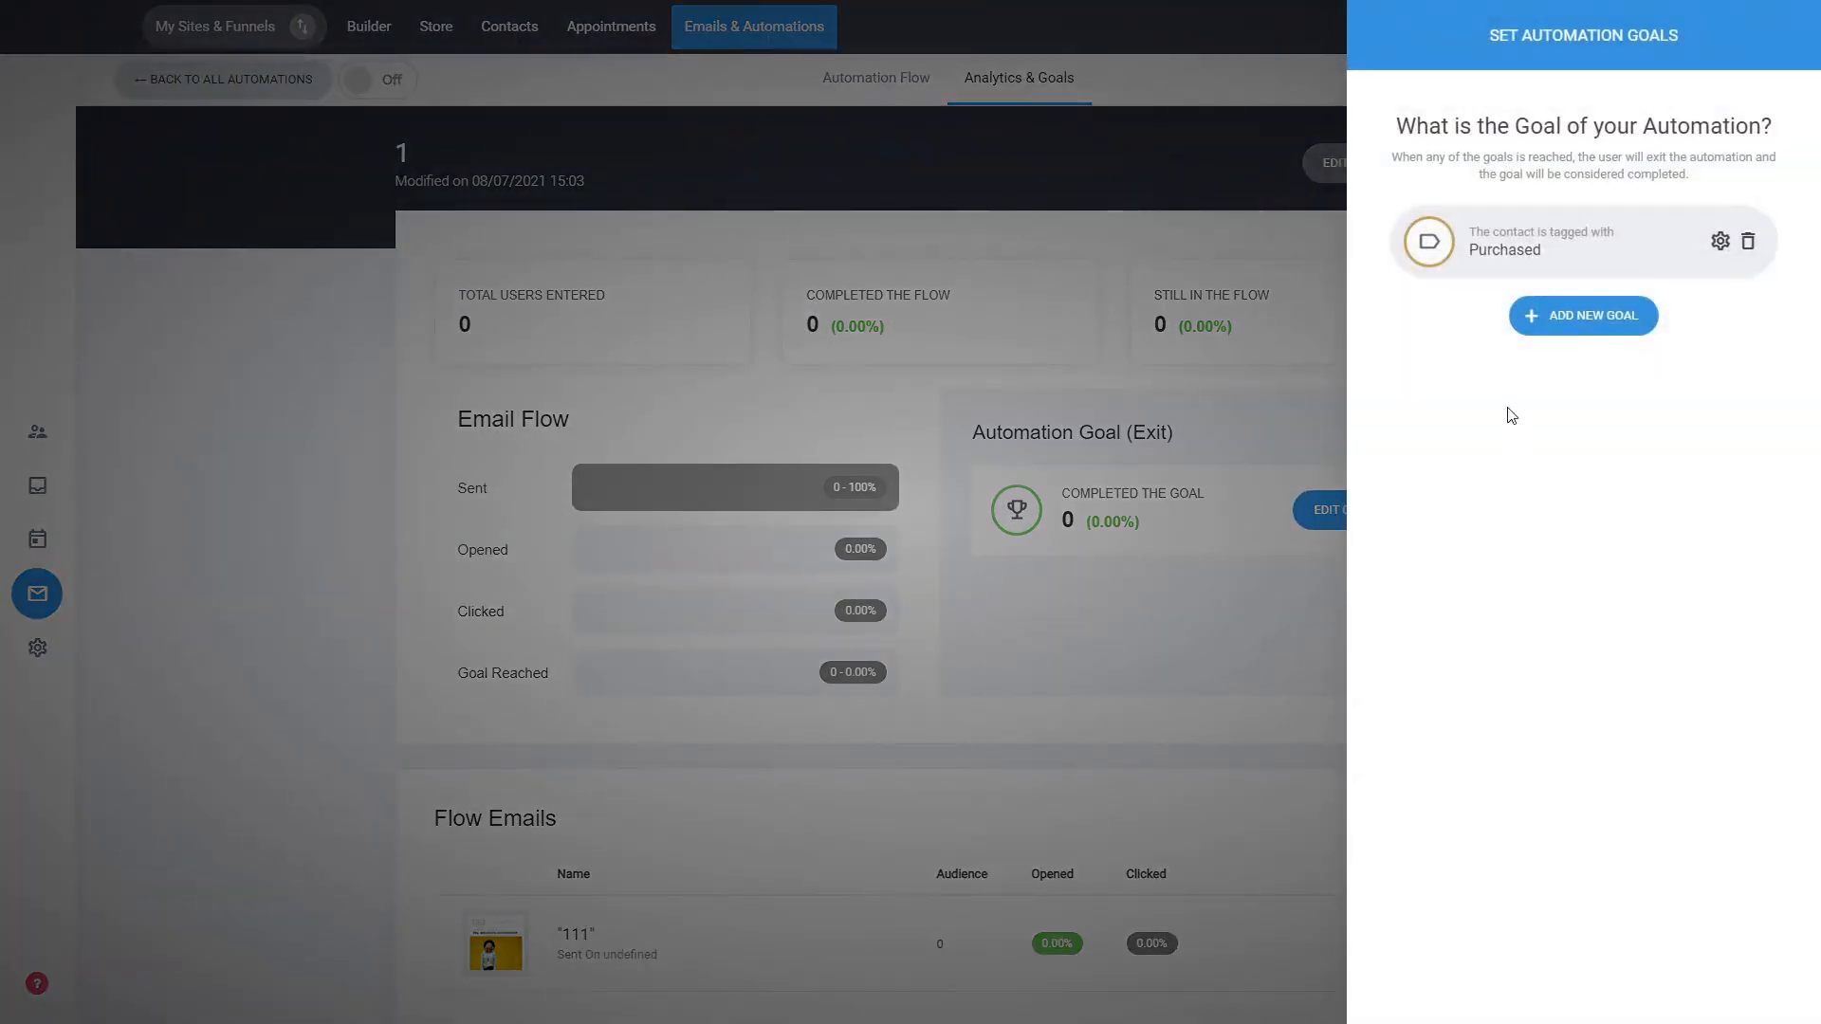
{"action": "left_click", "coordinate": [1180, 623]}
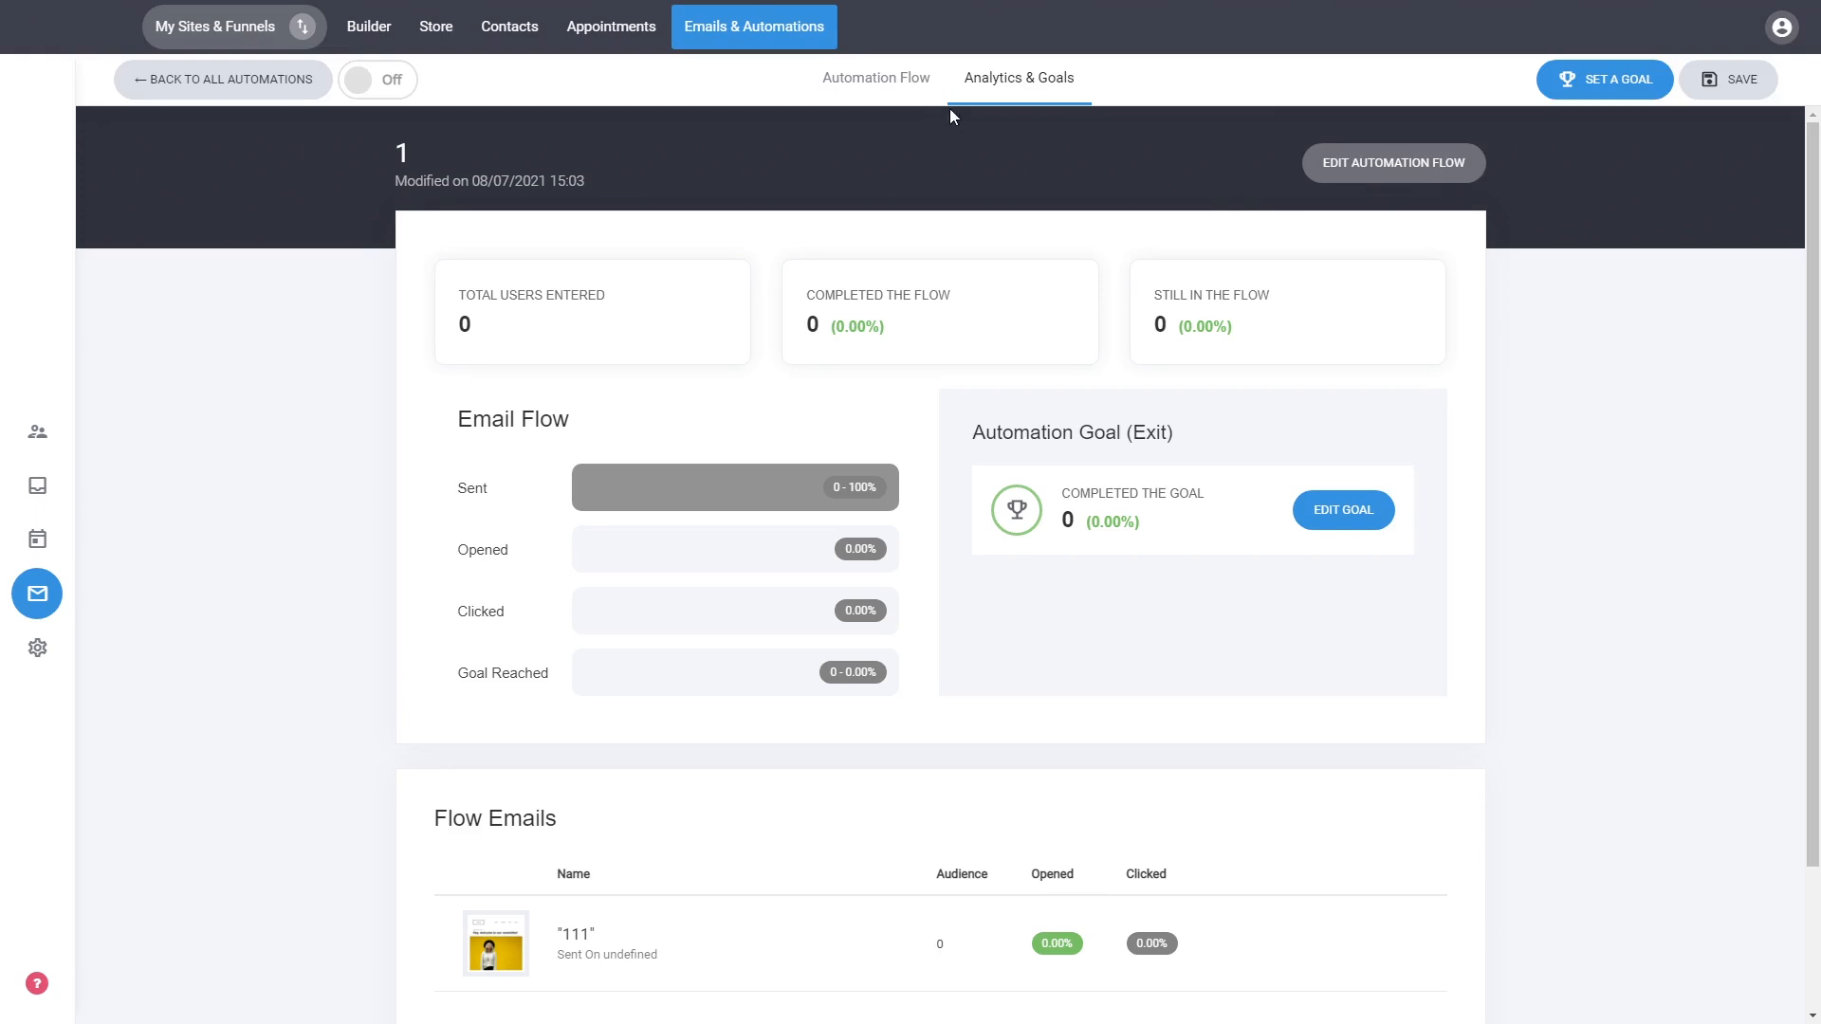
{"action": "left_click", "coordinate": [1403, 171]}
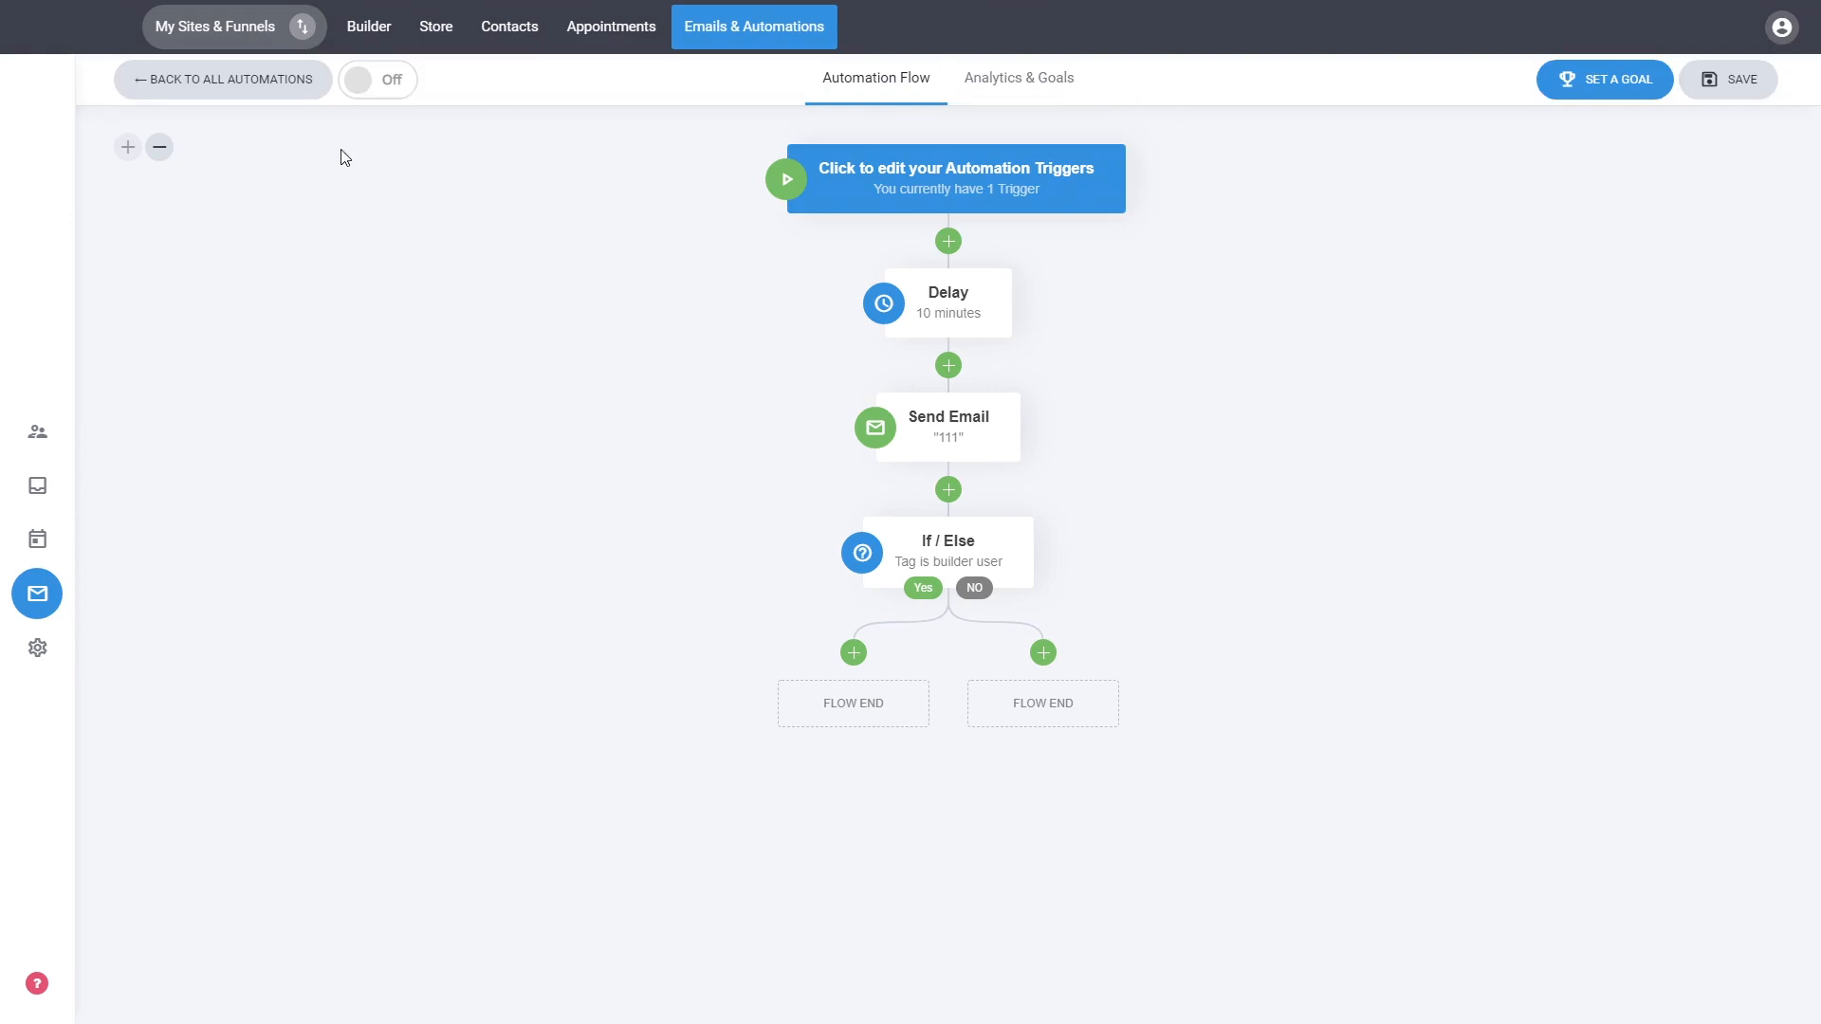
- Turn the automation on and return to the list of all automations
{"action": "left_click", "coordinate": [388, 85]}
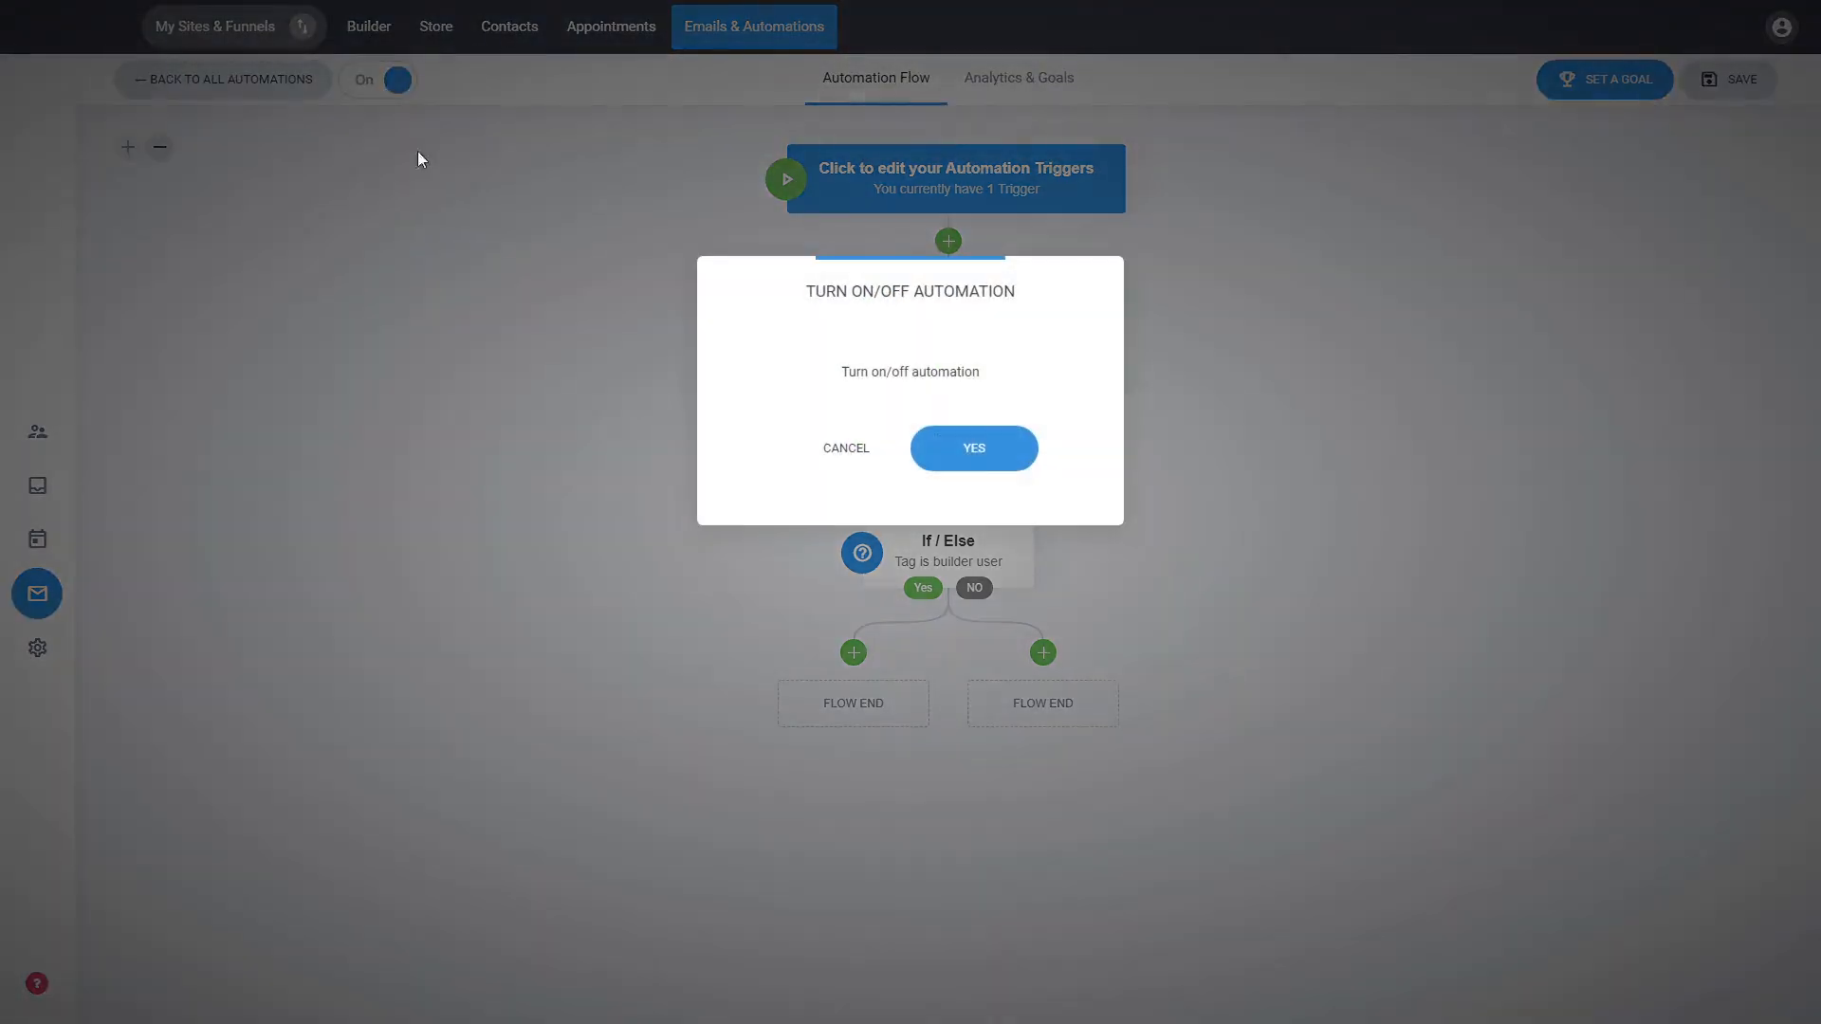
{"action": "left_click", "coordinate": [983, 461]}
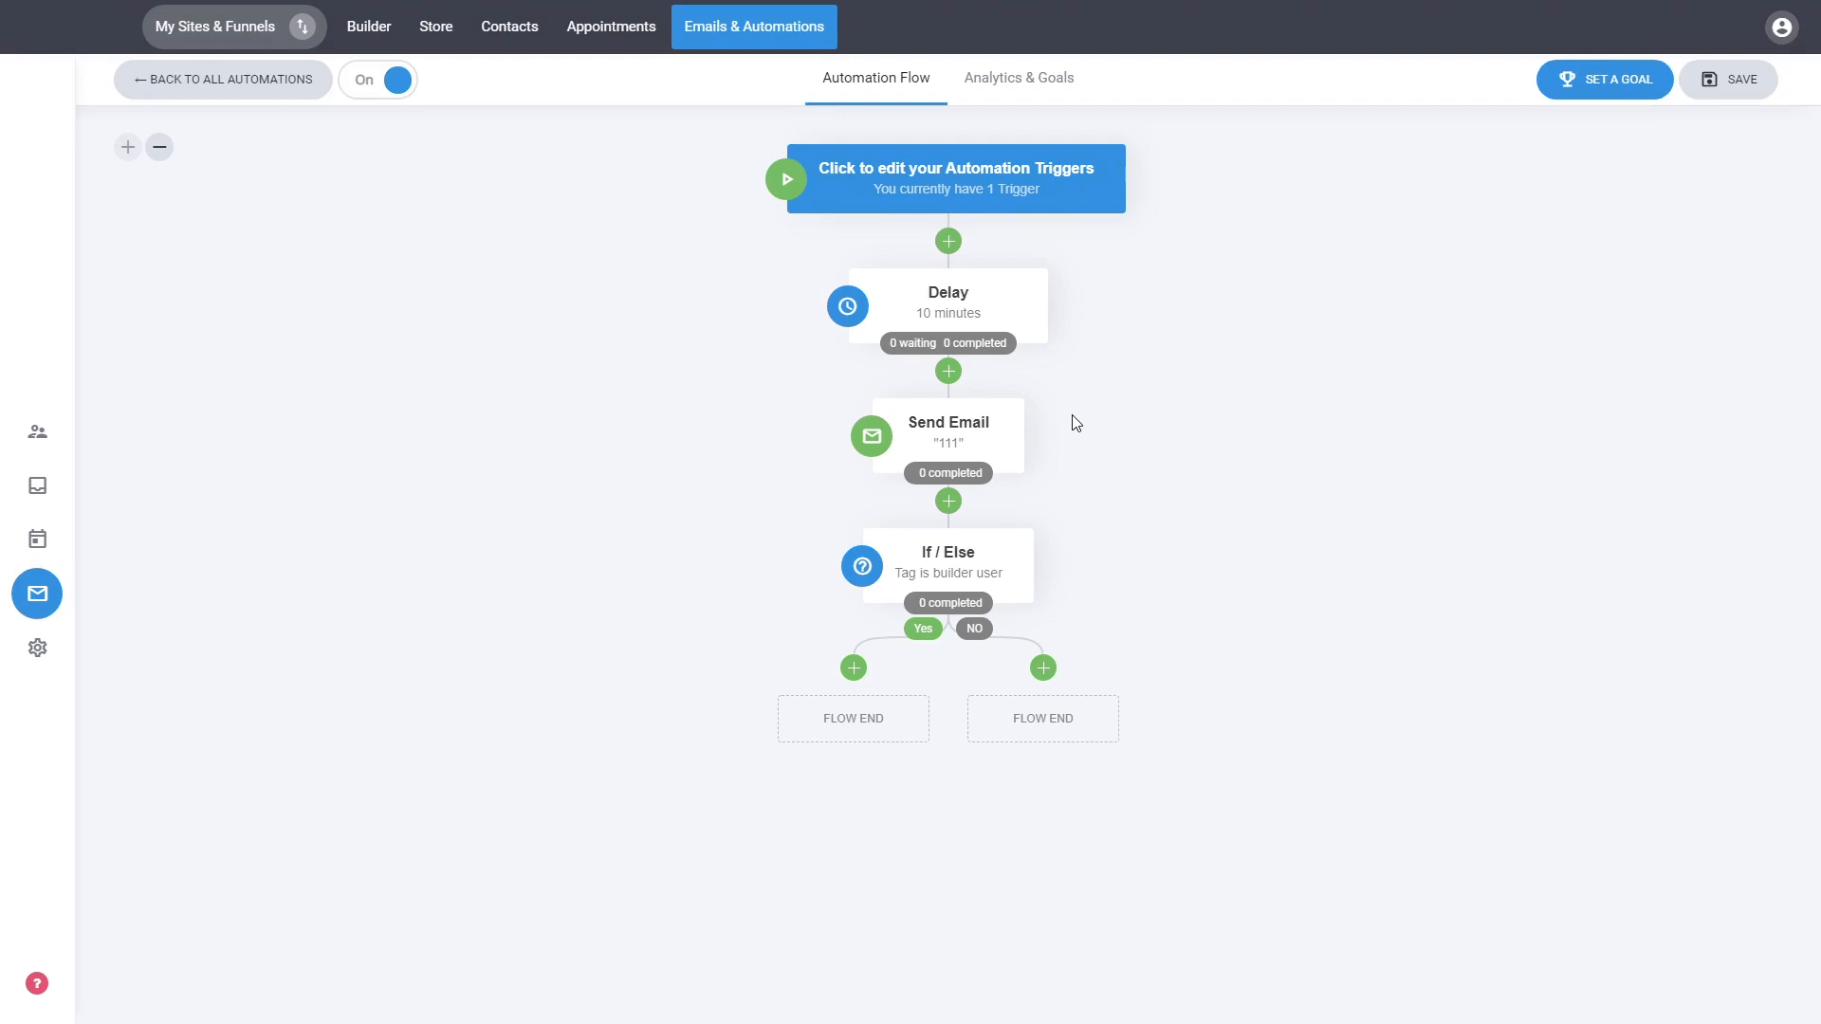
{"action": "left_click", "coordinate": [294, 84]}
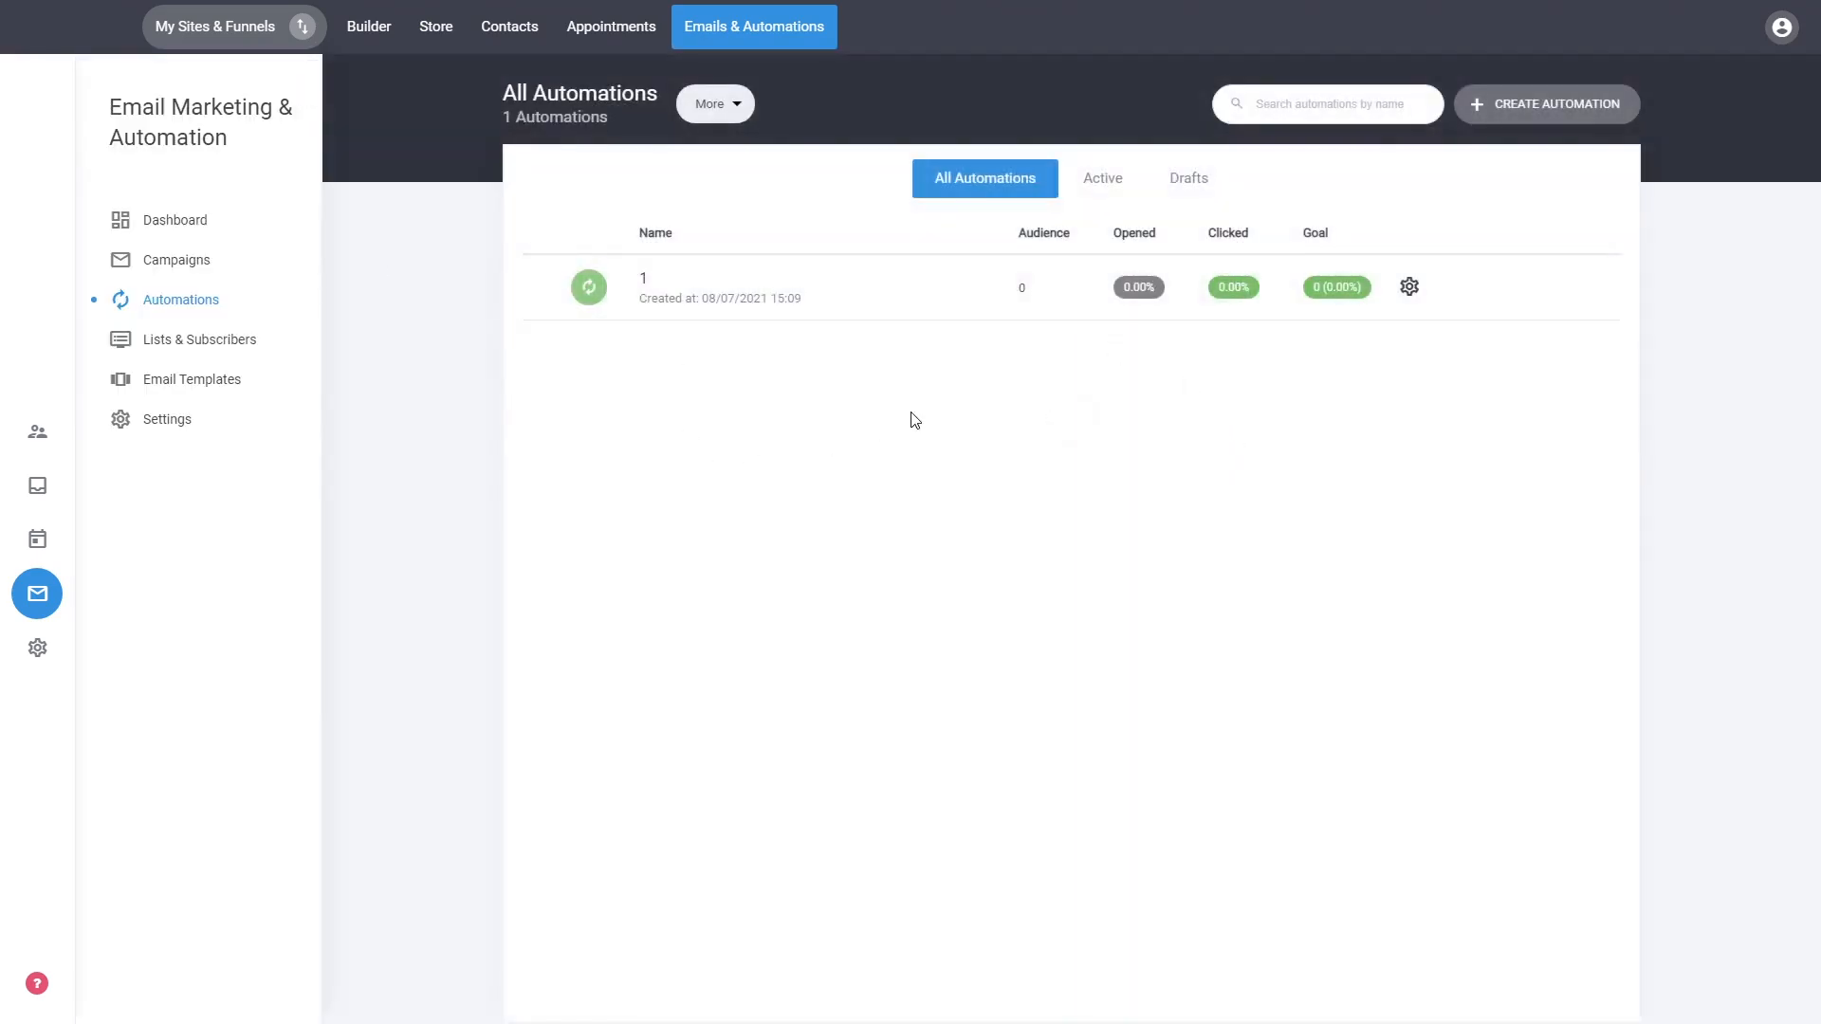